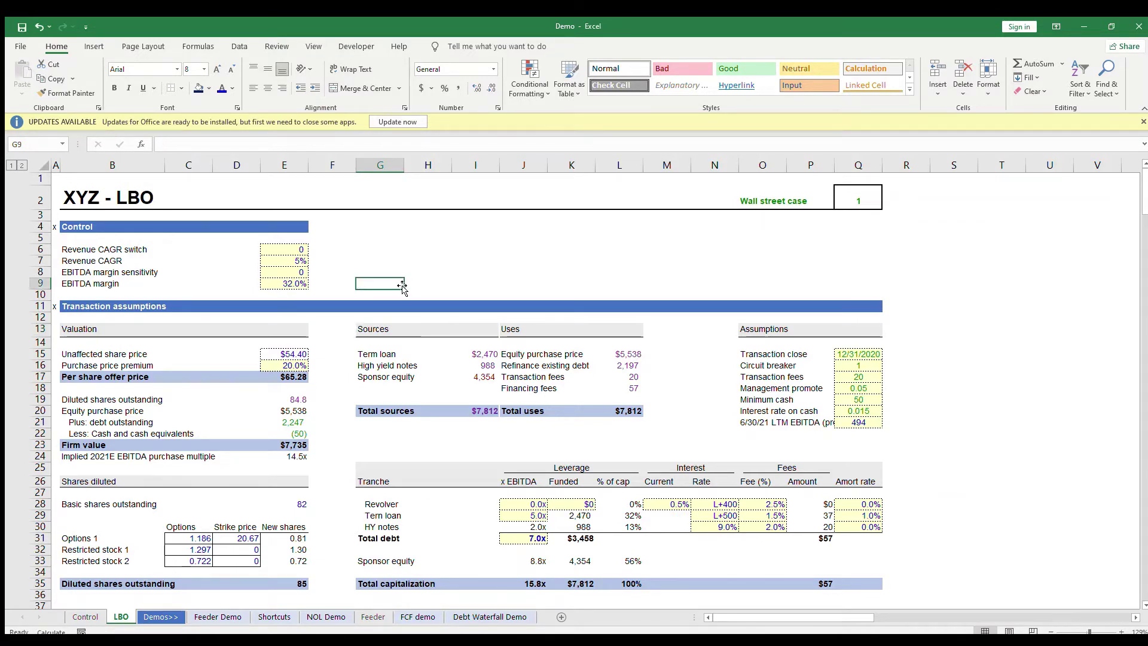
Link the uses table's Equity purchase price in L15 to the valuation with =E20
drag(371, 331, 637, 413)
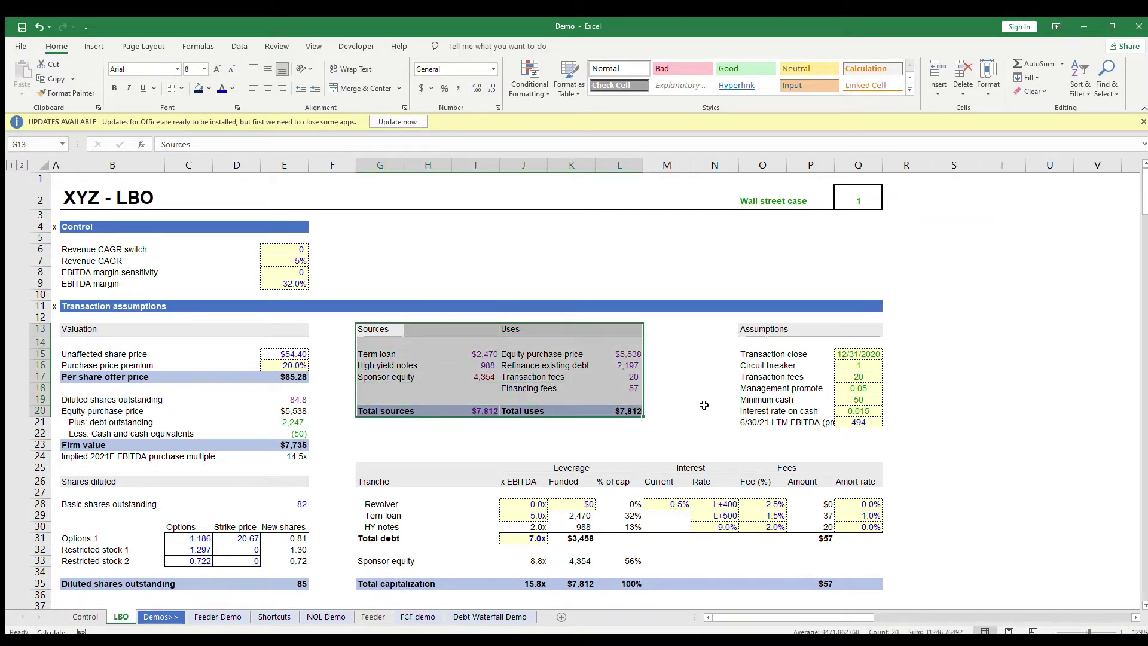
key(Down)
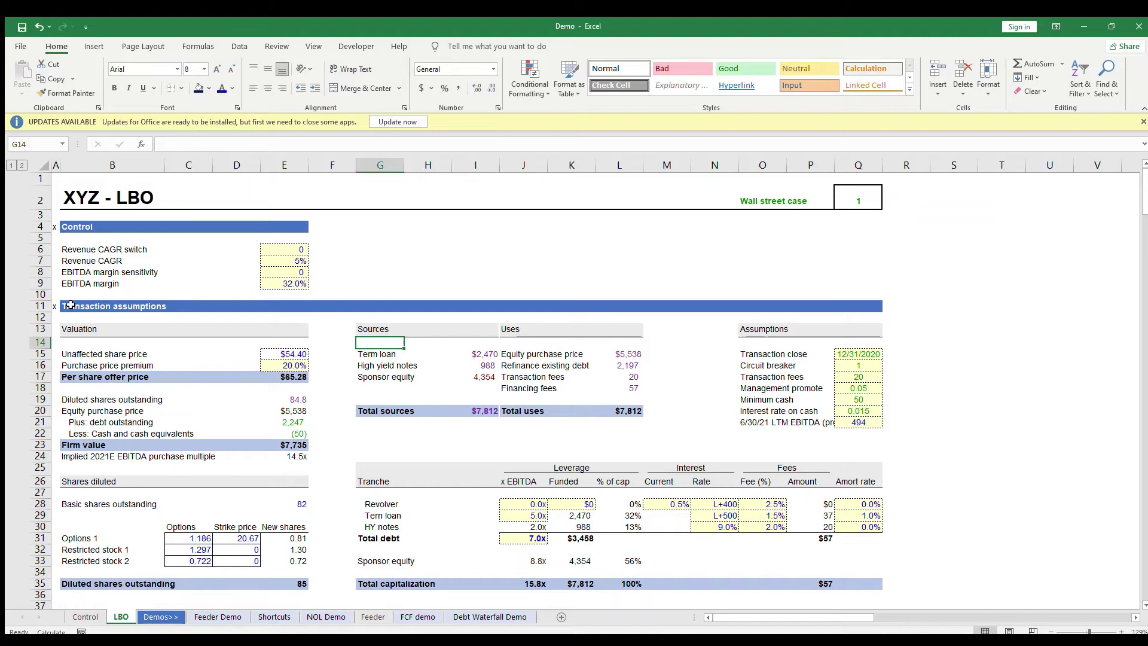
drag(70, 306, 868, 583)
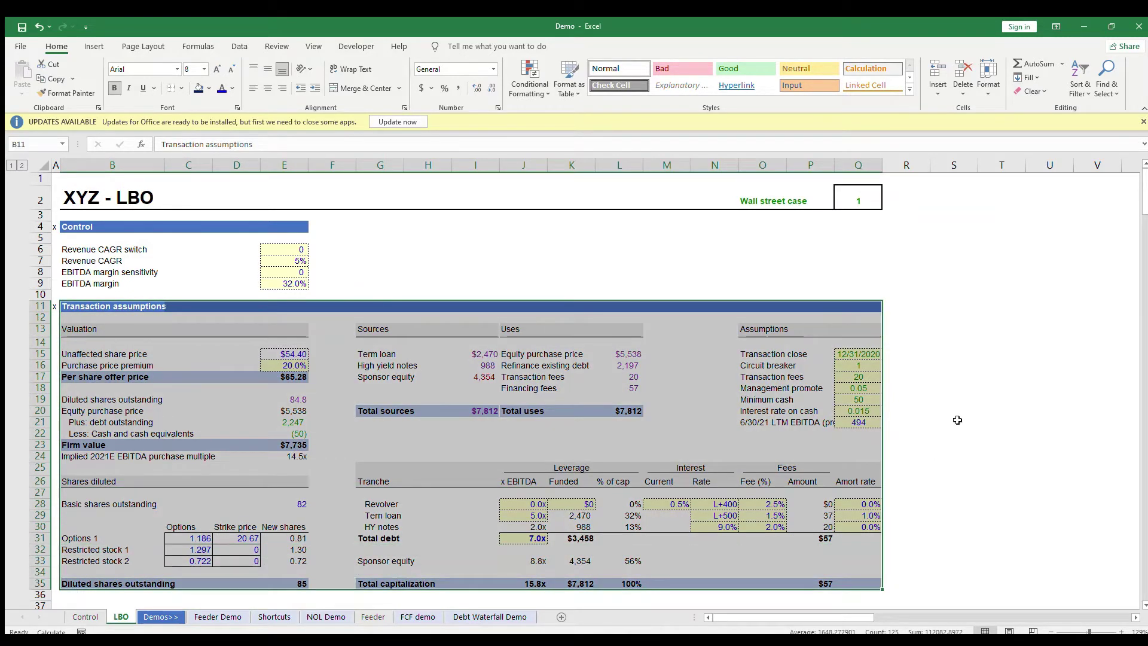
click(494, 247)
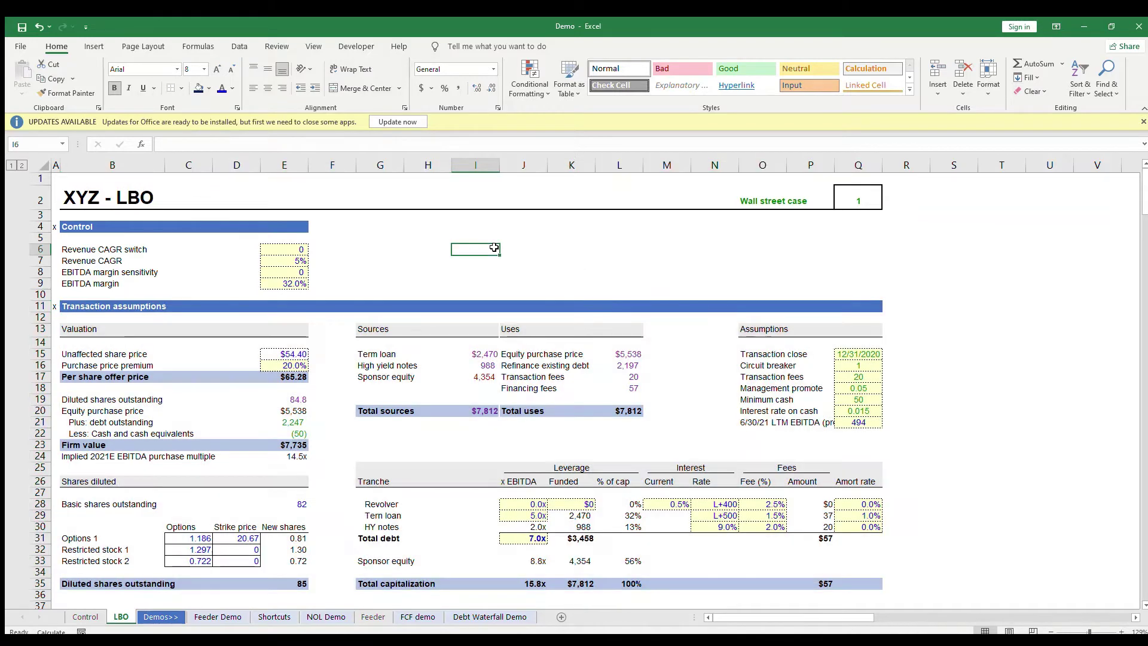
click(524, 354)
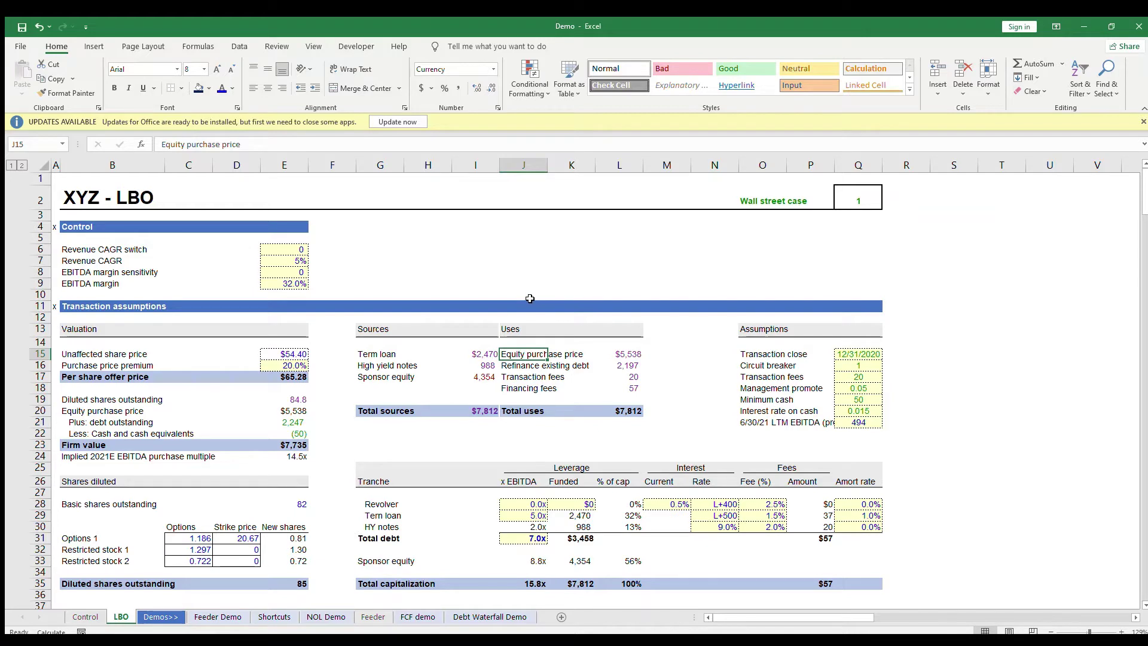
key(Right)
key(Right)
text(=E20)
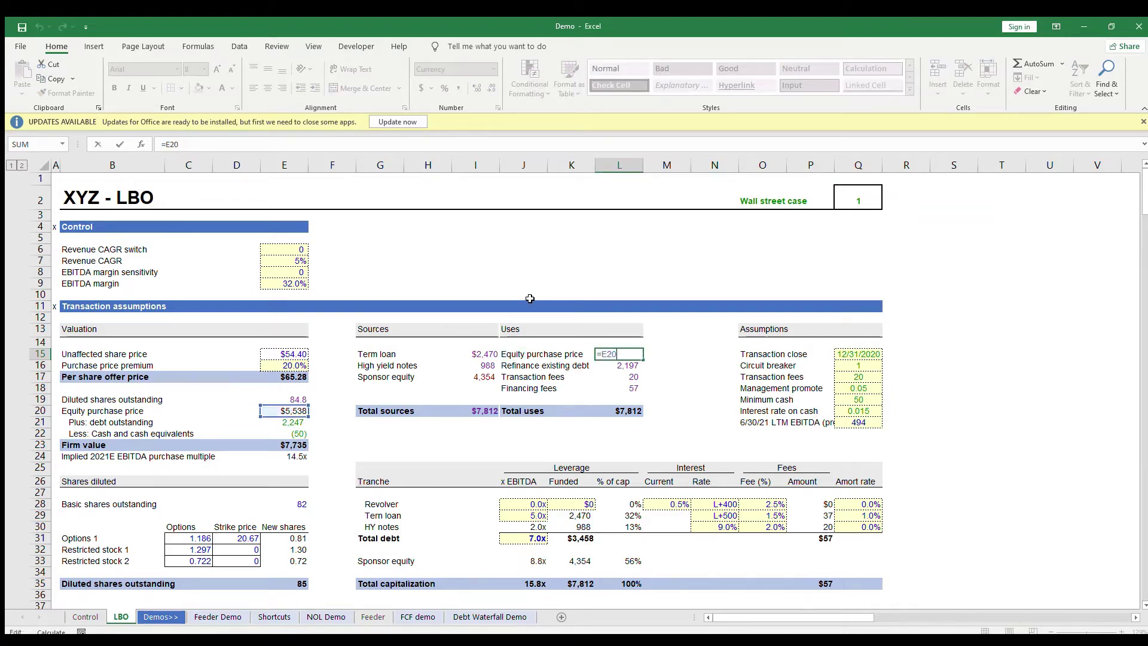
key(ctrl+Return)
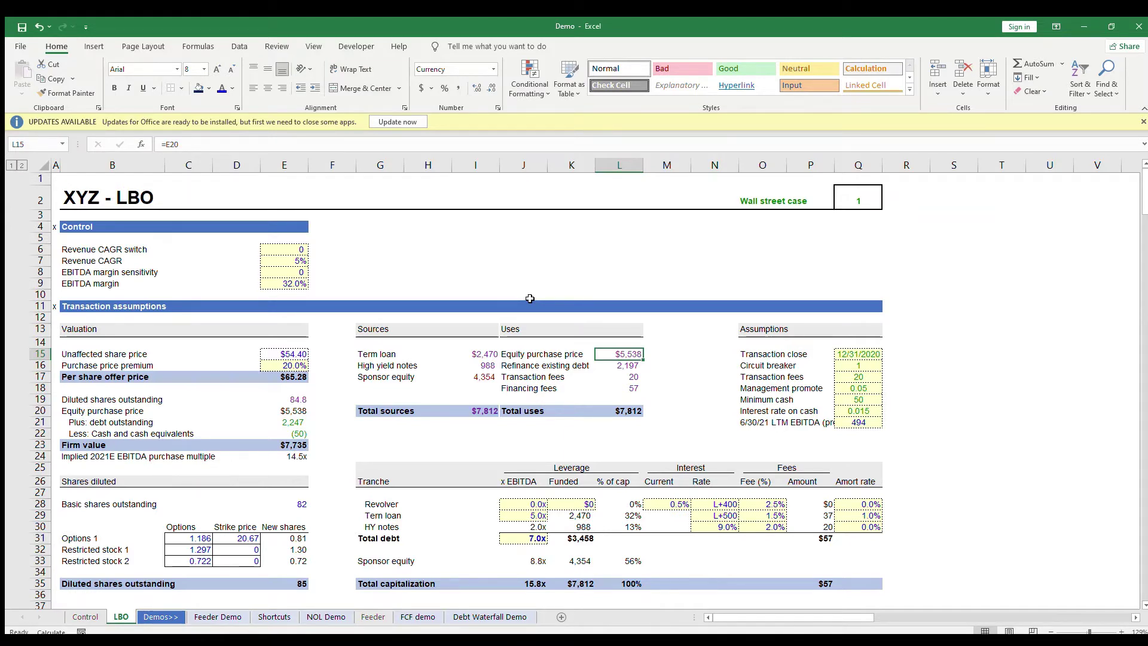
Review the Per share offer price and Equity purchase price formulas in the valuation
key(Left)
key(Left)
key(Left)
key(Left)
key(Left)
key(Down)
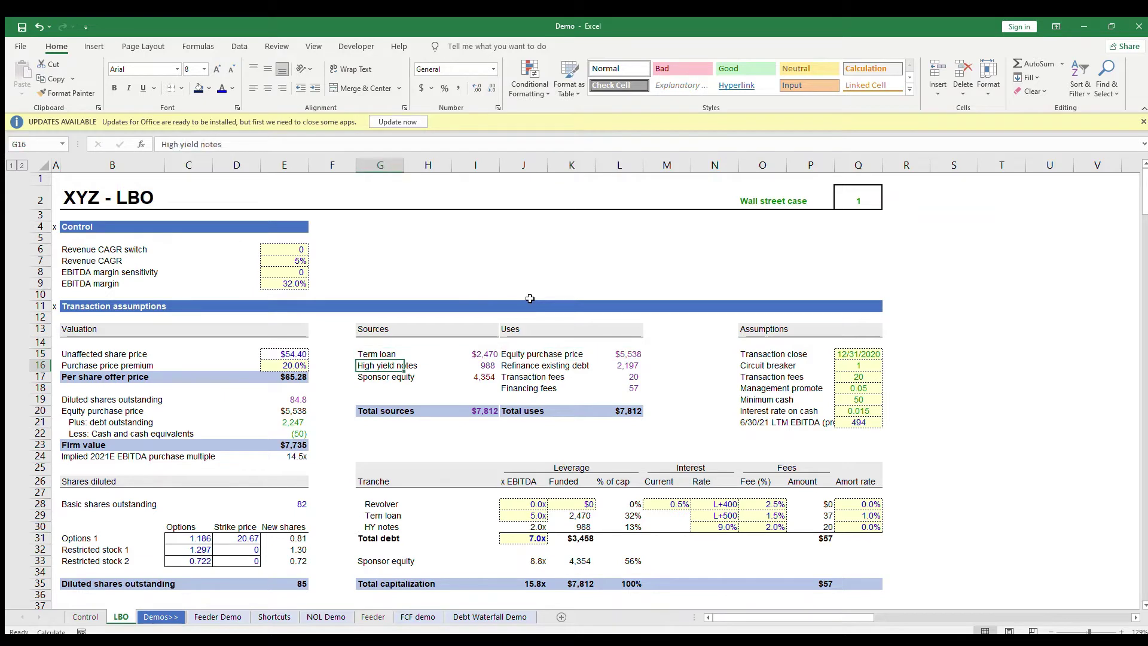
key(Left)
key(Left)
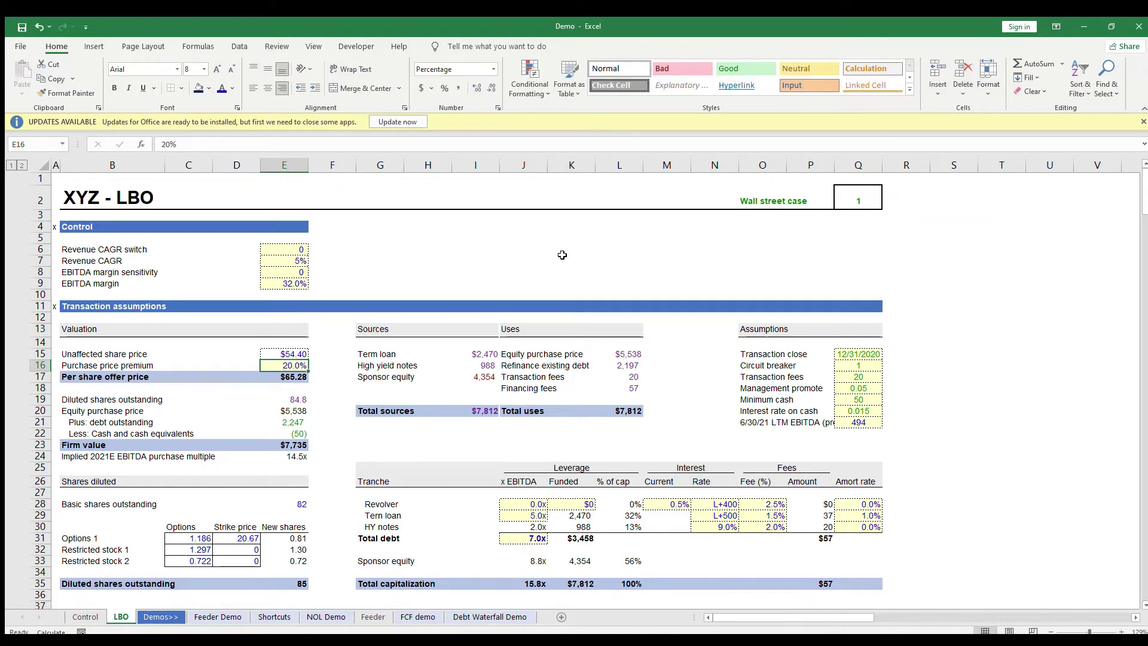
key(Down)
key(F2)
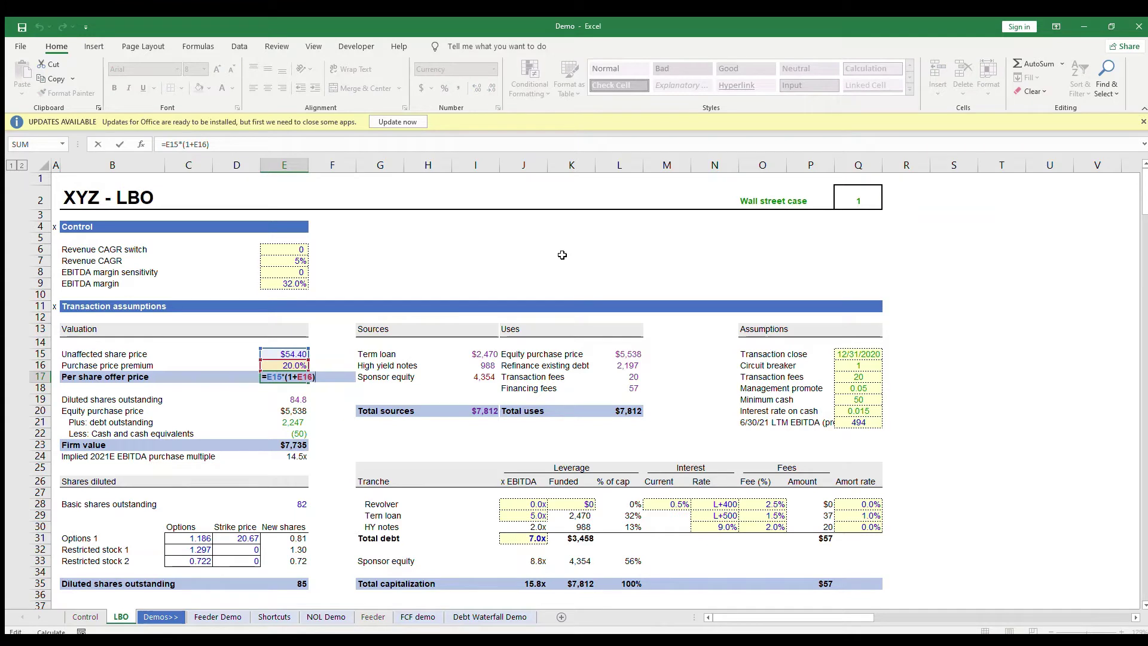
key(Escape)
key(F2)
key(Escape)
key(Down)
key(Down)
key(Down)
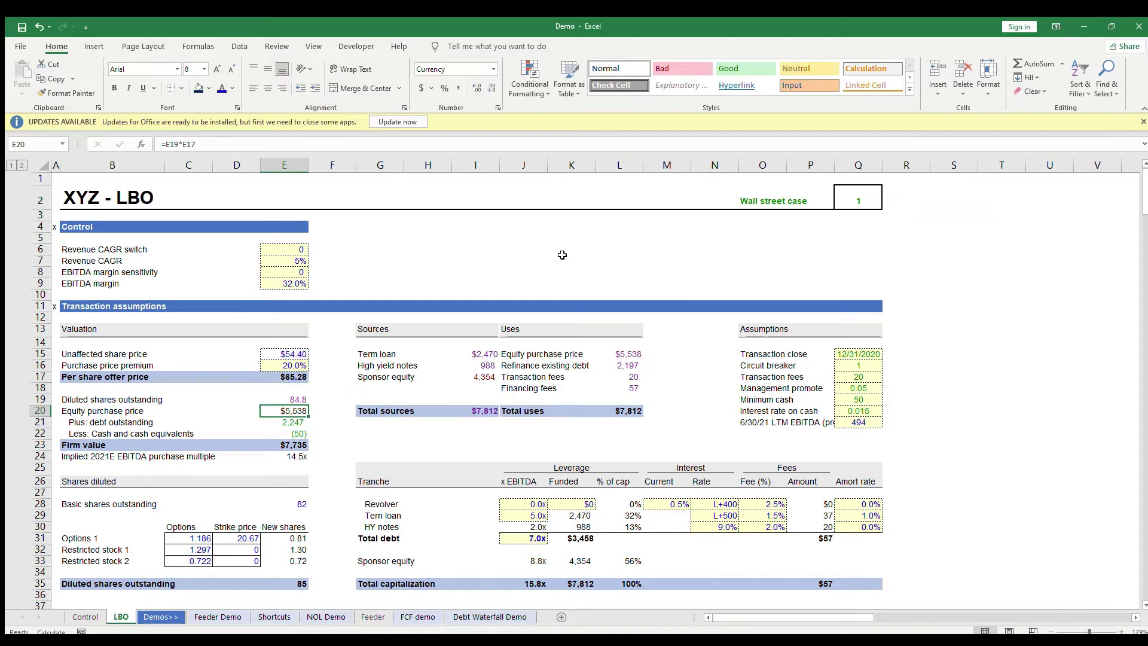
key(F2)
key(Escape)
key(F2)
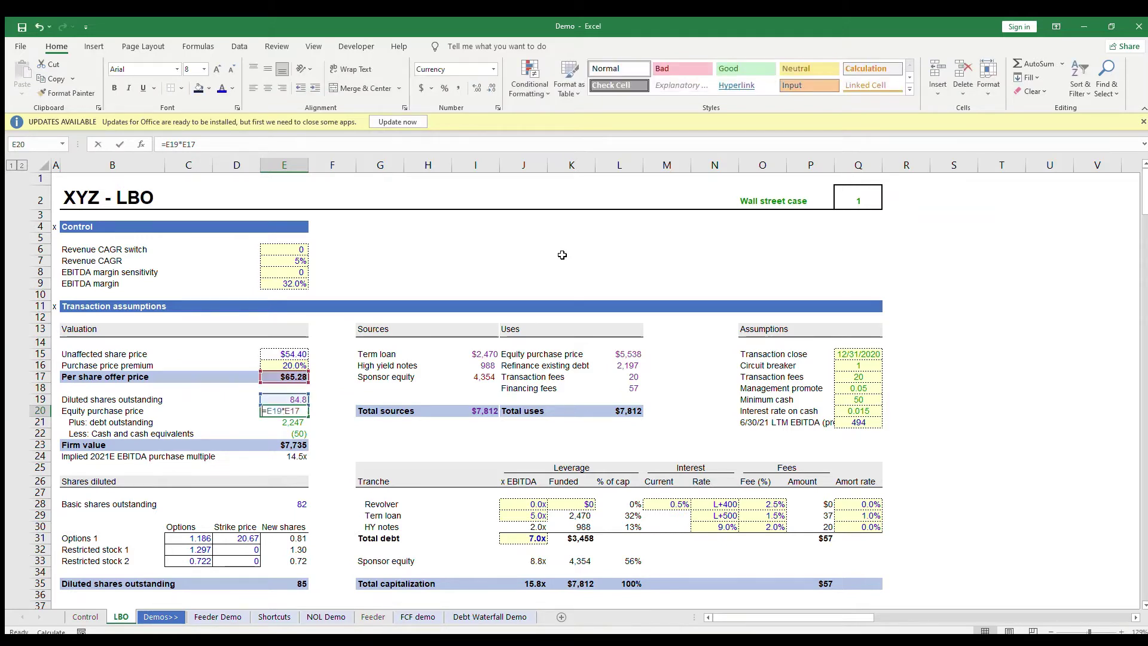
key(Escape)
key(F2)
key(Escape)
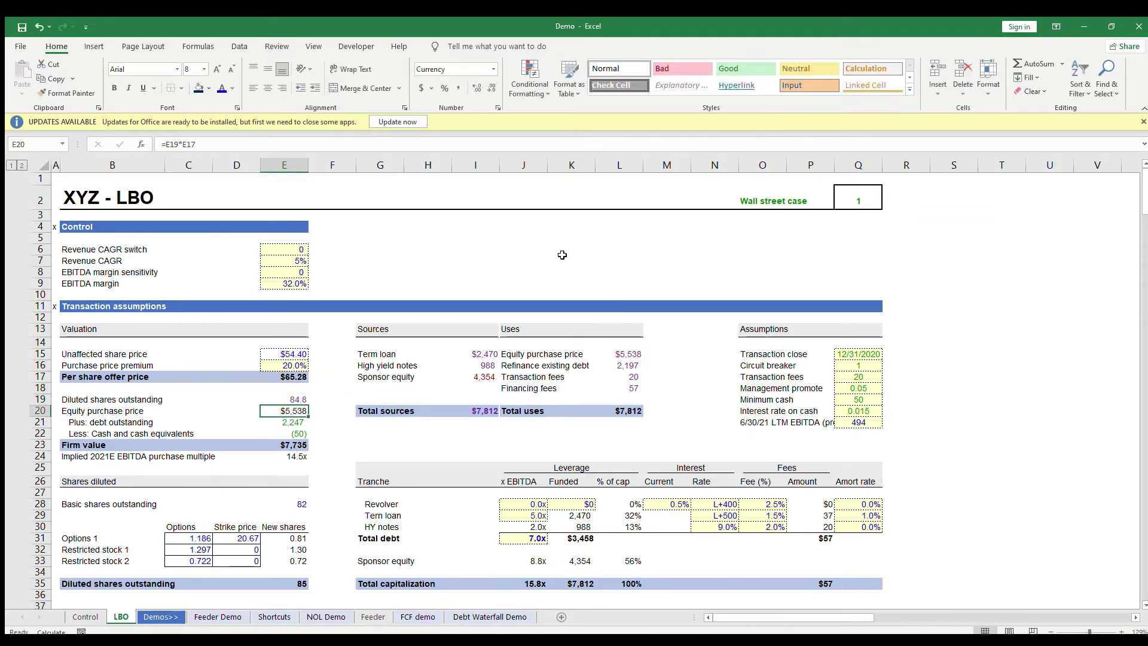
Inspect the diluted shares total and the options and restricted stock dilution figures
key(ctrl+Down)
key(ctrl+Down)
key(ctrl+Down)
key(ctrl+Down)
key(ctrl+Down)
key(F2)
key(Escape)
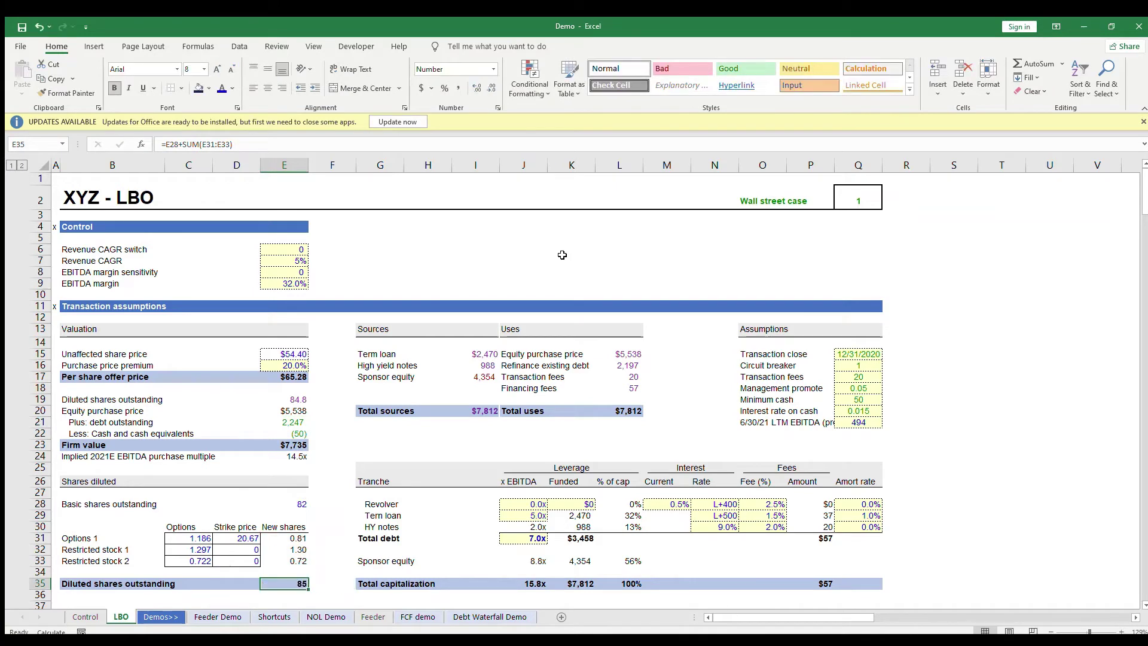
key(Up)
key(Up)
key(Left)
key(Left)
key(Up)
key(Up)
key(Up)
key(shift+Right)
key(shift+Right)
key(shift+Down)
key(shift+Down)
key(shift+Down)
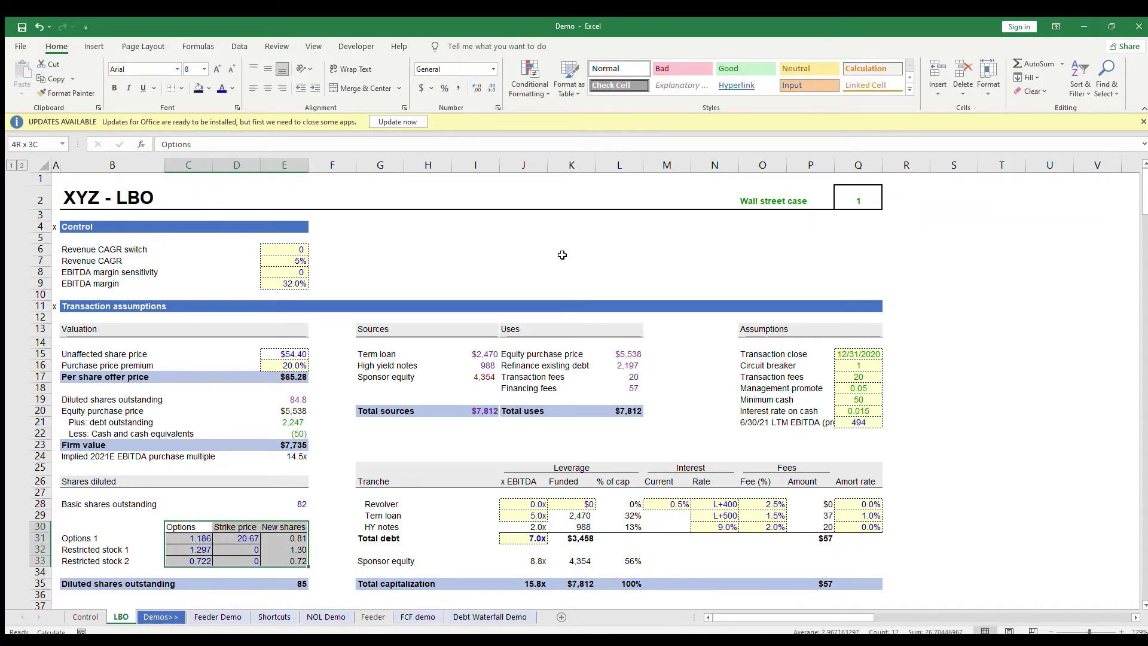
key(shift+Up)
key(shift+Up)
key(shift+Up)
key(shift+Left)
key(shift+Left)
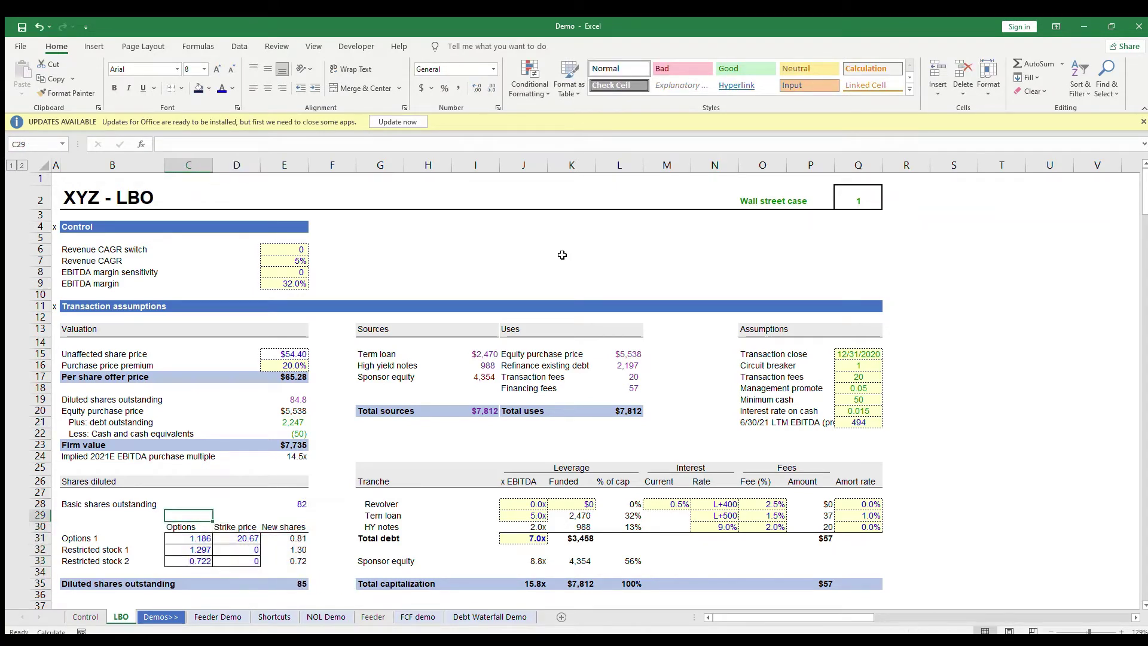
key(Right)
key(Right)
key(Up)
key(Up)
key(Up)
key(Up)
key(Up)
key(Up)
key(Up)
key(Up)
key(Up)
key(Up)
key(F2)
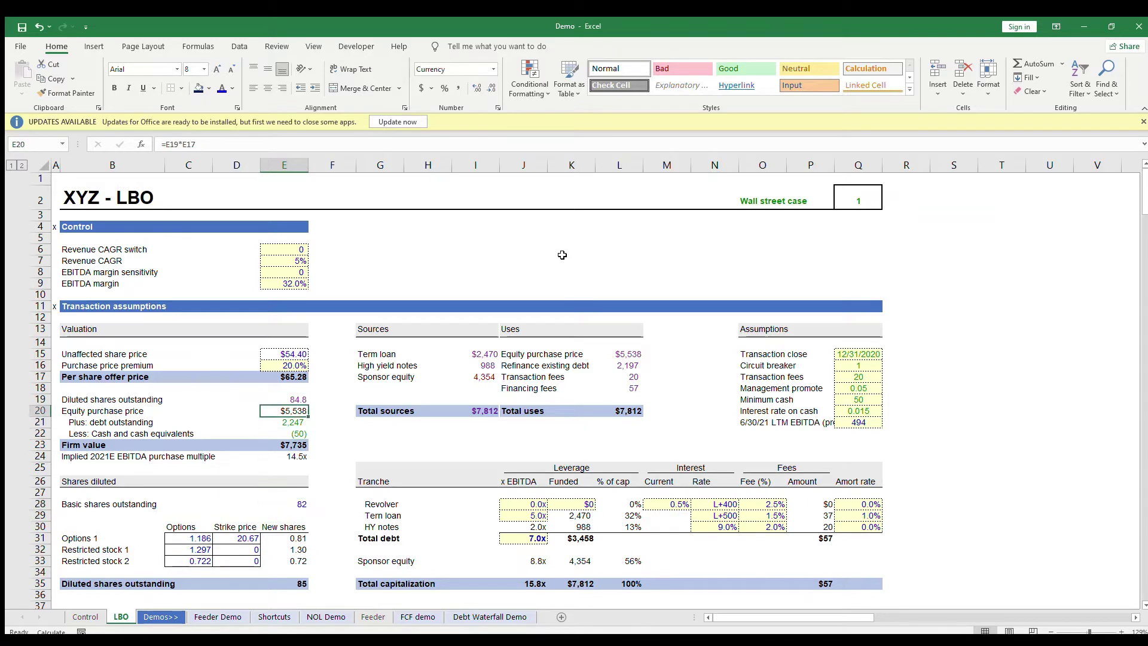
key(Escape)
key(Right)
Enter =E20 in L15 so the Equity purchase price use draws from the valuation
key(Right)
key(Up)
key(Up)
key(Up)
key(Up)
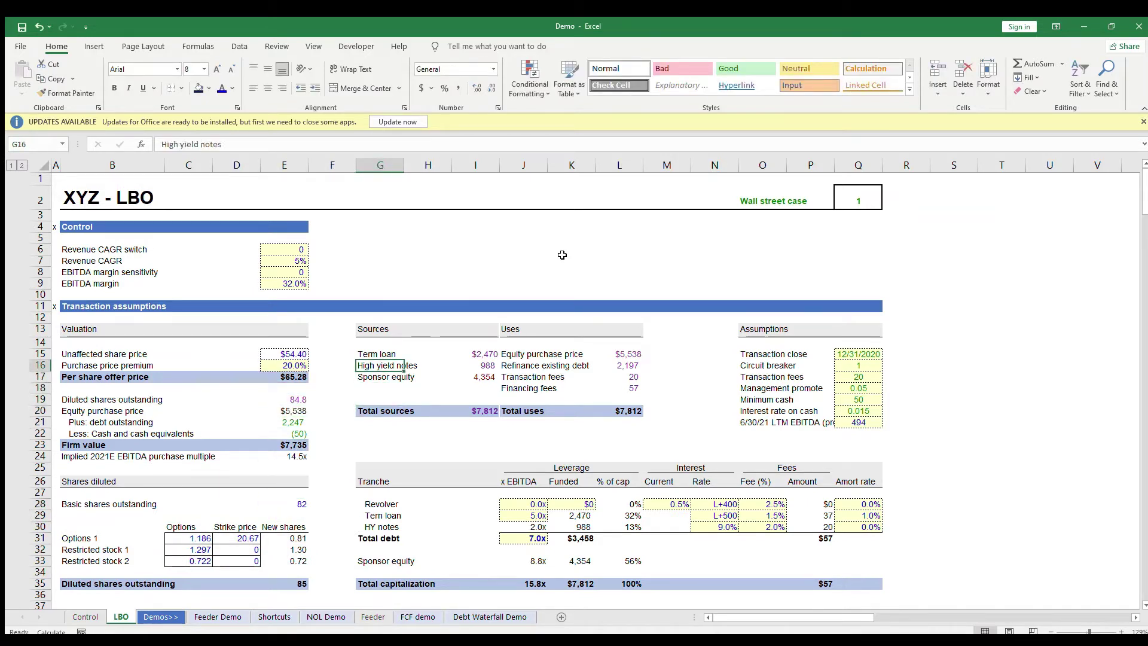
key(Right)
key(Right)
key(Right)
key(Up)
key(Right)
key(Right)
text(=E20)
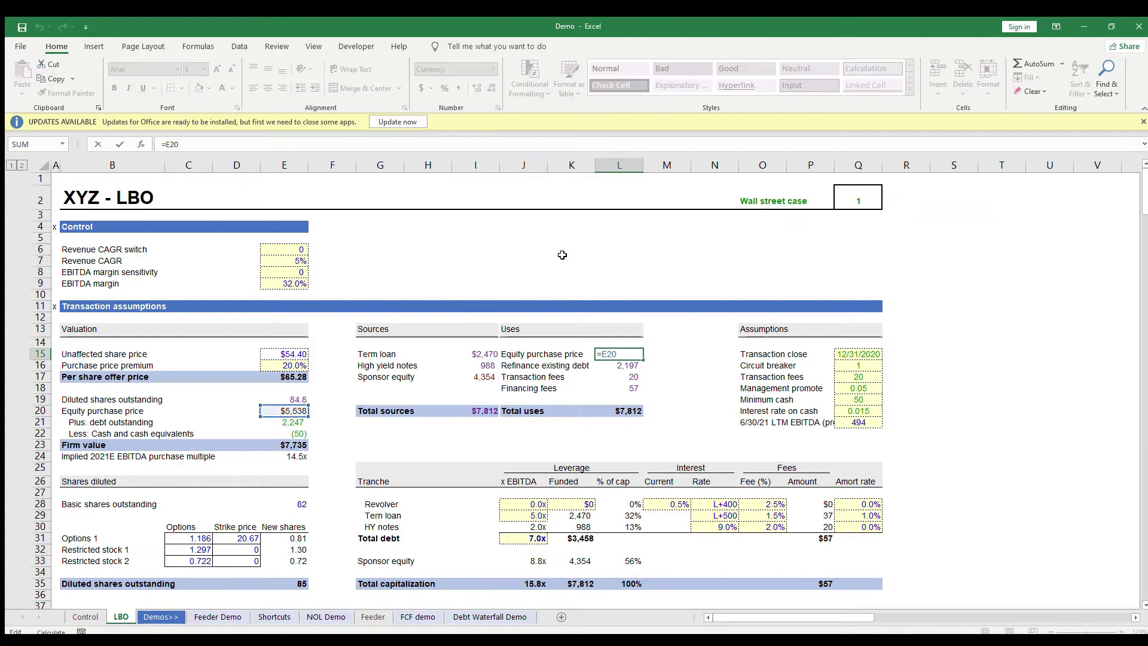
key(ctrl+Return)
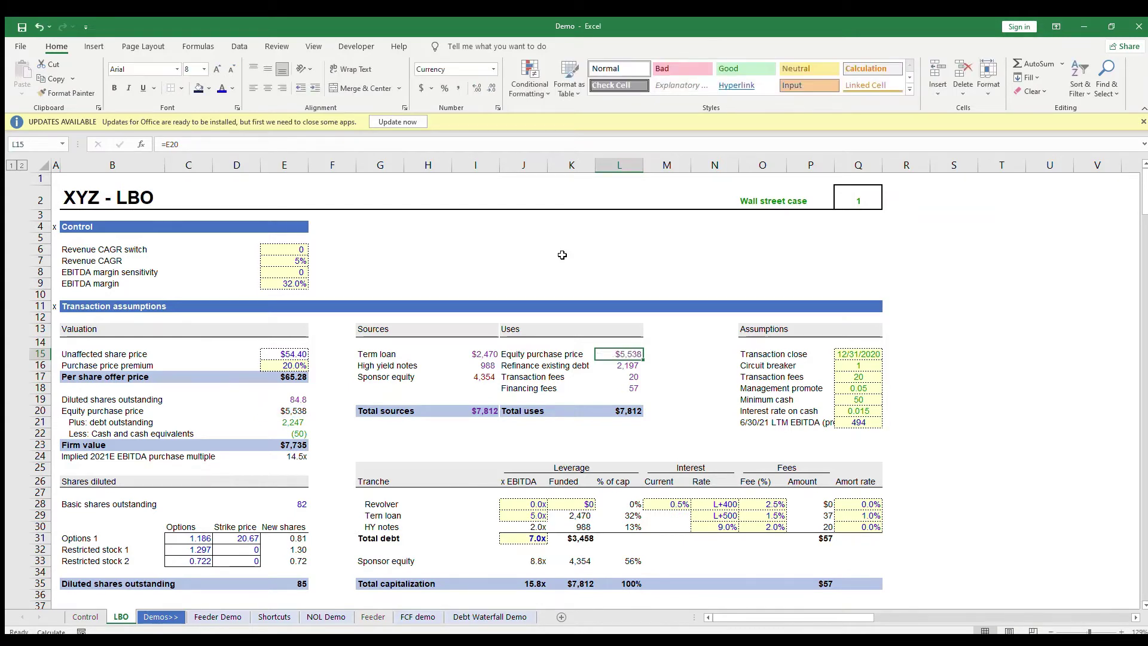
Verify Refinance existing debt uses =E21+E22, summing debt and cash to 2,197
key(Left)
key(Left)
key(Down)
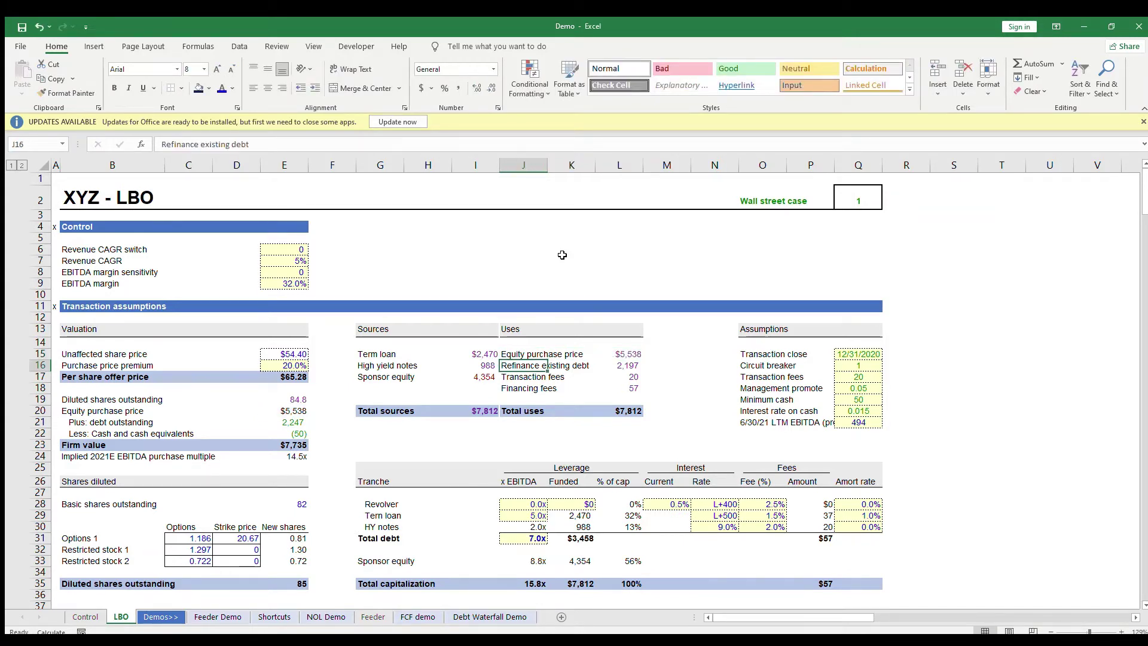
key(Right)
key(Right)
key(F2)
key(Escape)
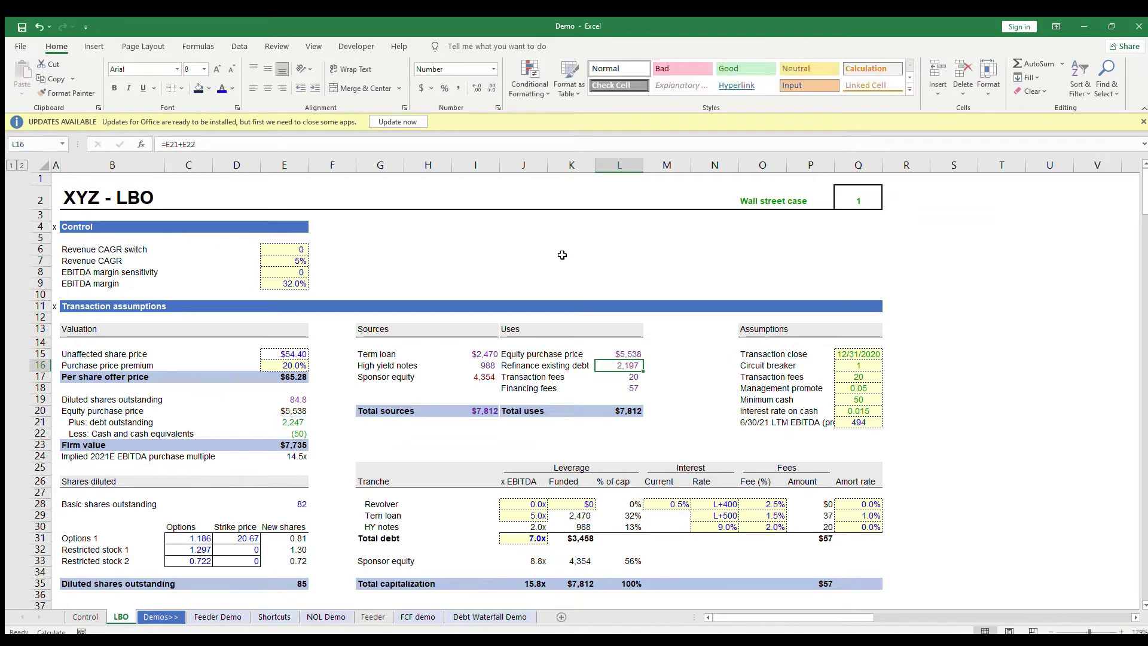
key(F2)
key(Escape)
key(F2)
key(Escape)
drag(296, 420, 298, 431)
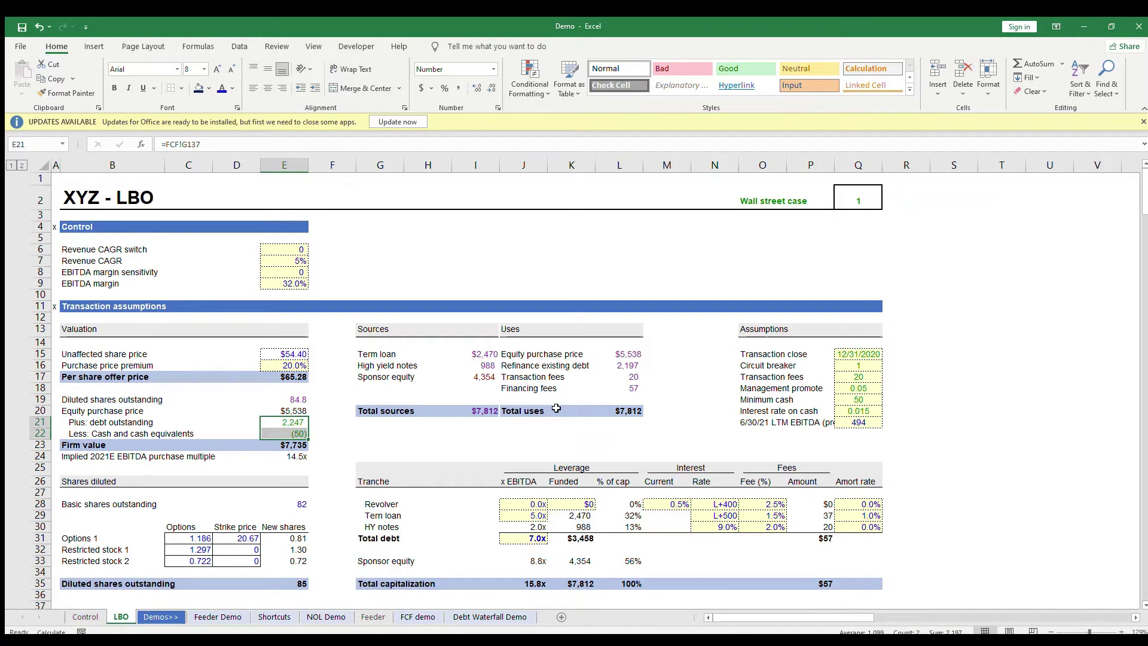
click(641, 376)
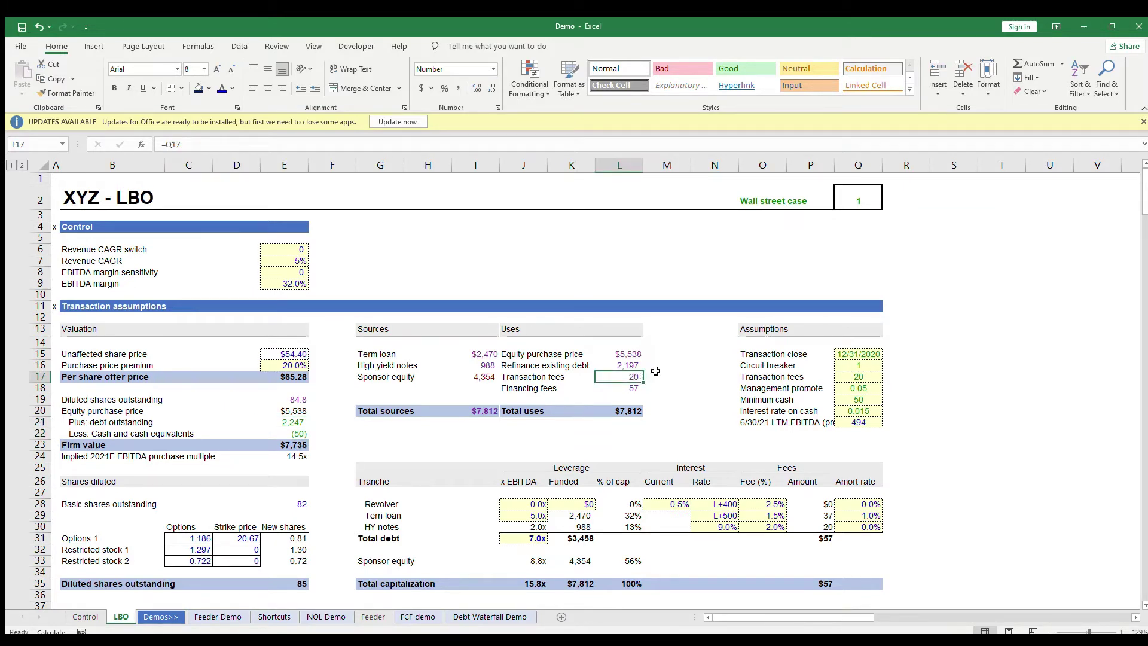
key(shift+Down)
key(shift+Left)
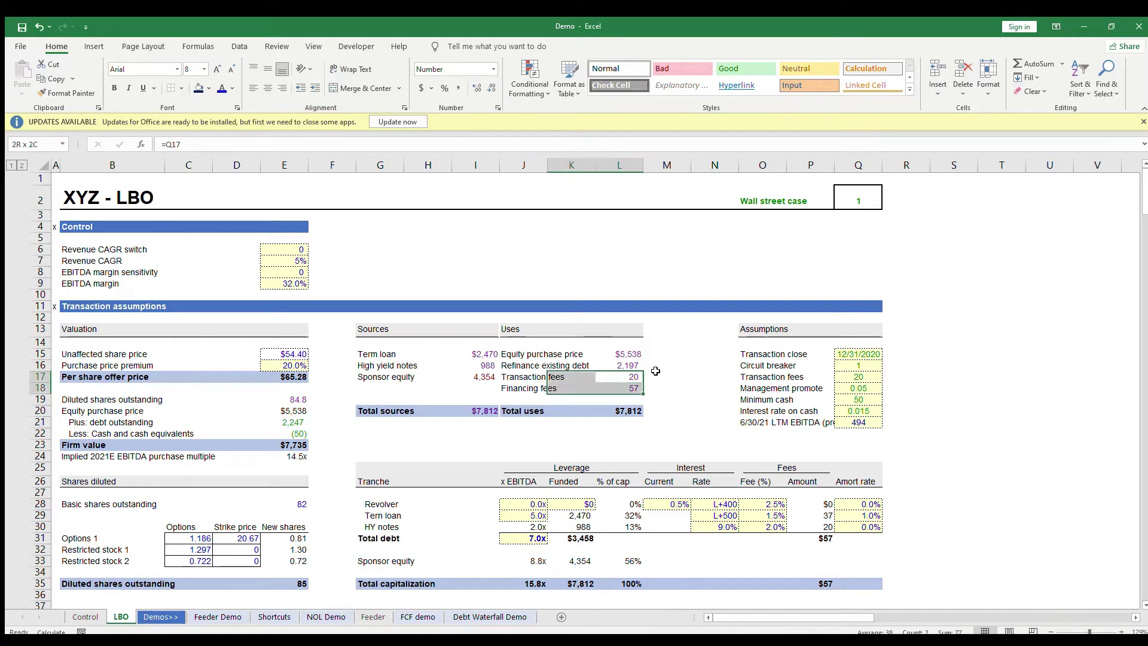
key(shift+Left)
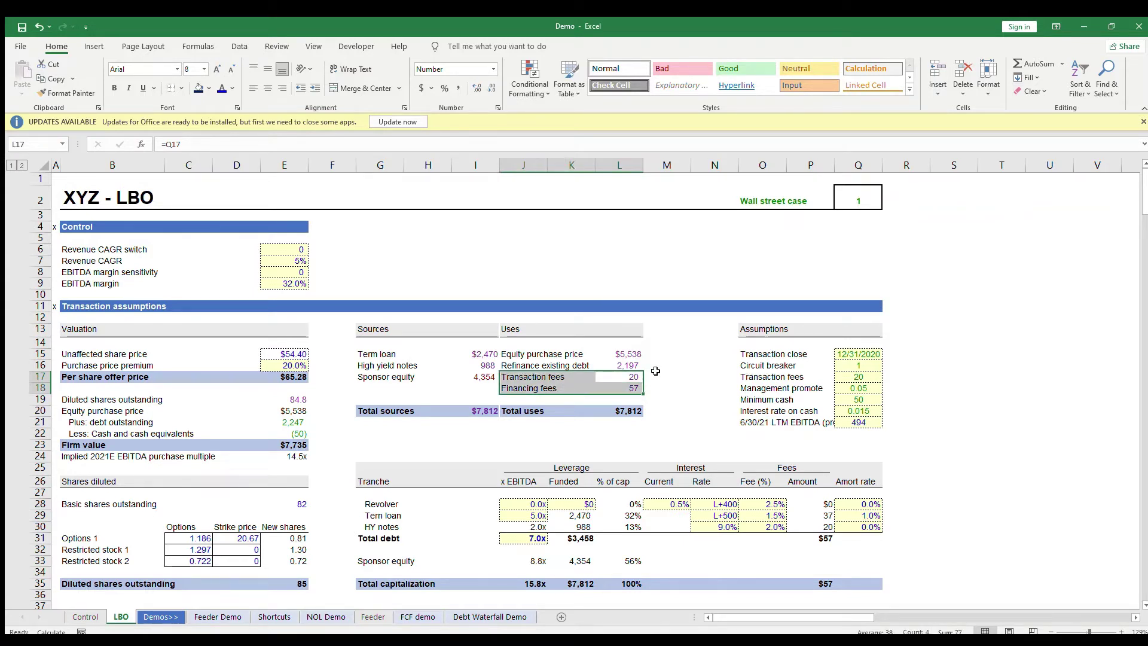
key(Right)
key(Left)
key(Down)
key(Left)
key(Left)
key(shift+Right)
key(shift+Right)
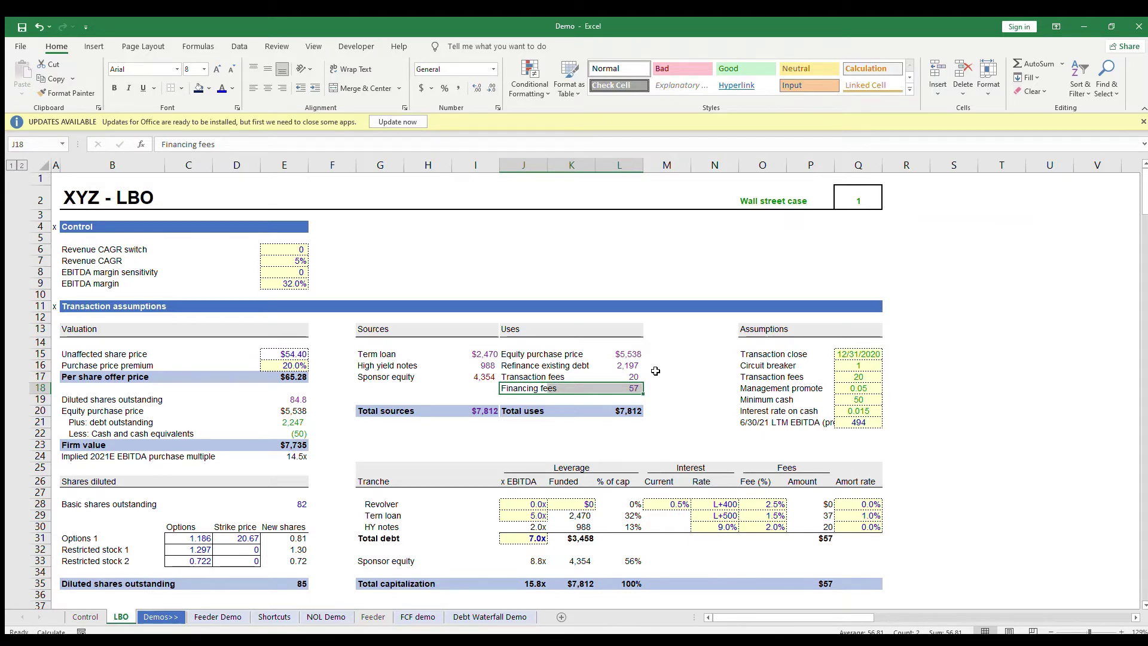
key(Right)
key(Right)
key(Down)
key(Down)
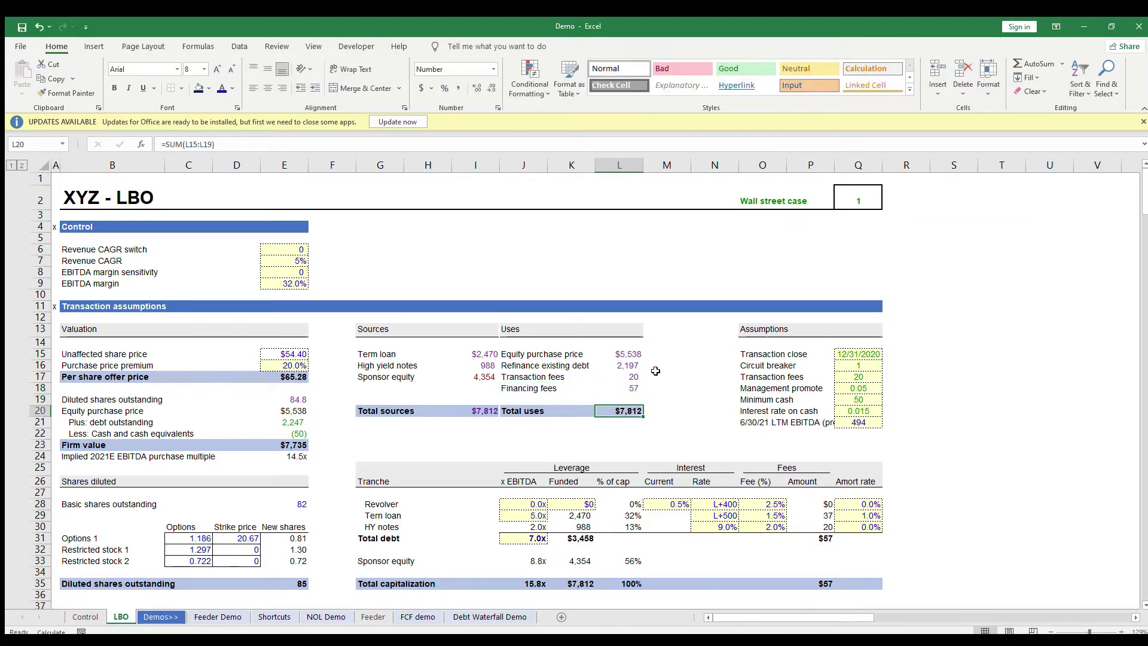
key(Down)
key(Down)
key(Down)
key(Down)
key(Down)
key(Down)
key(Down)
key(Right)
key(Down)
key(Right)
key(Right)
key(Right)
key(Right)
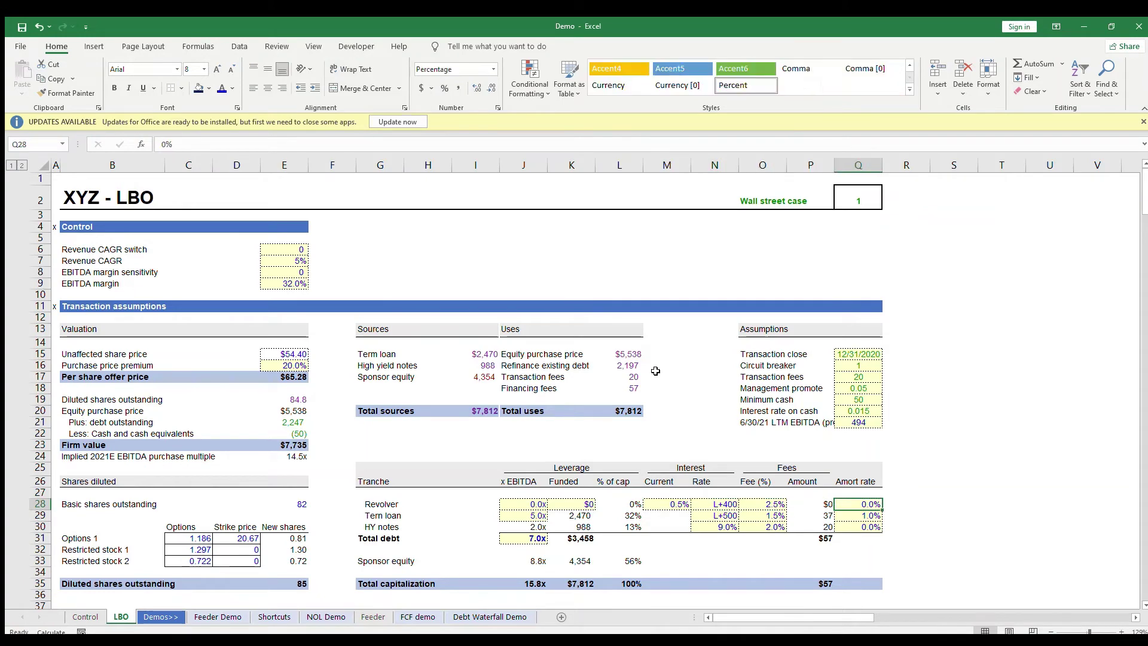
key(Left)
key(Down)
key(Down)
key(F2)
key(Escape)
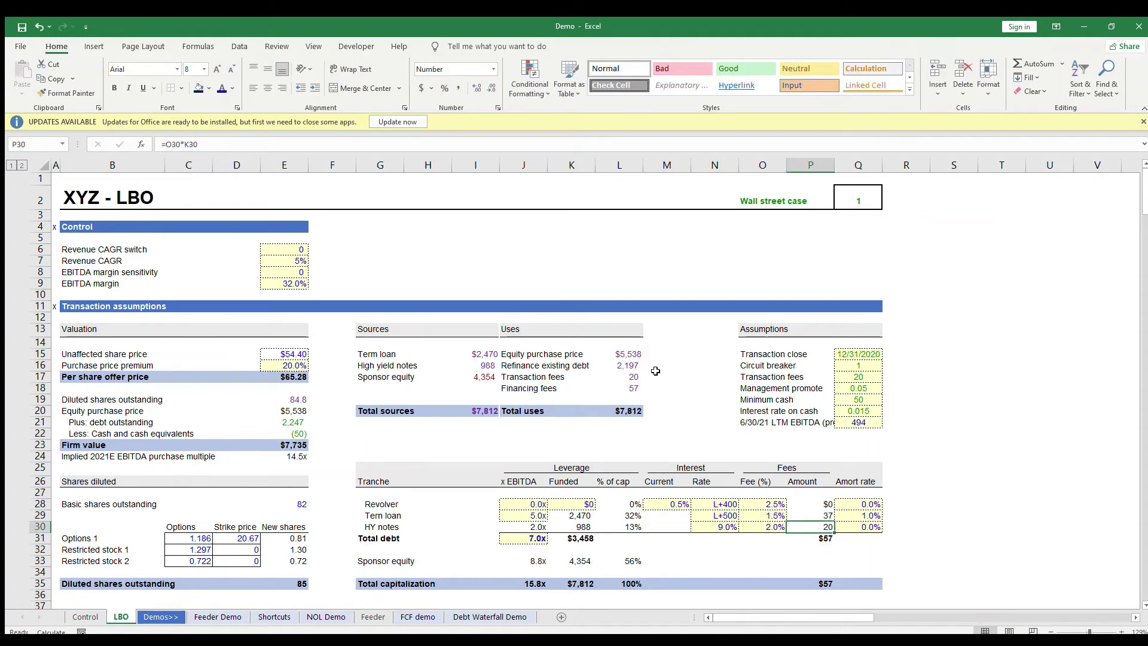
key(Up)
key(Up)
key(F2)
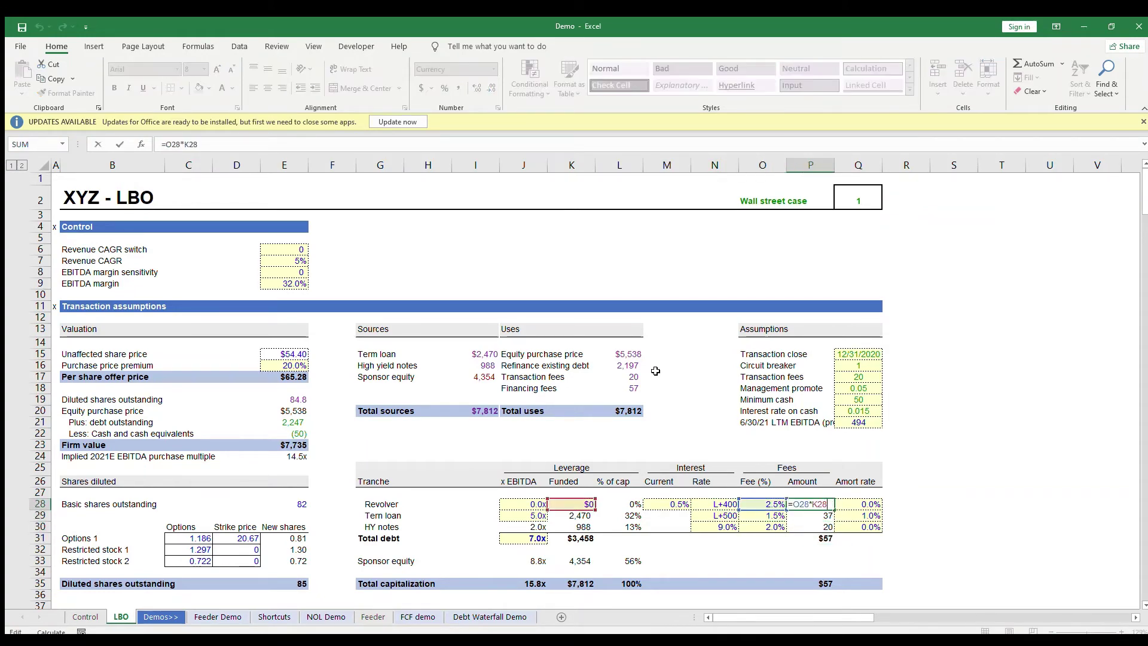
key(Escape)
key(Left)
key(Left)
key(Left)
key(Up)
key(Up)
key(Up)
key(Up)
key(Up)
key(Up)
key(Up)
key(Up)
key(Up)
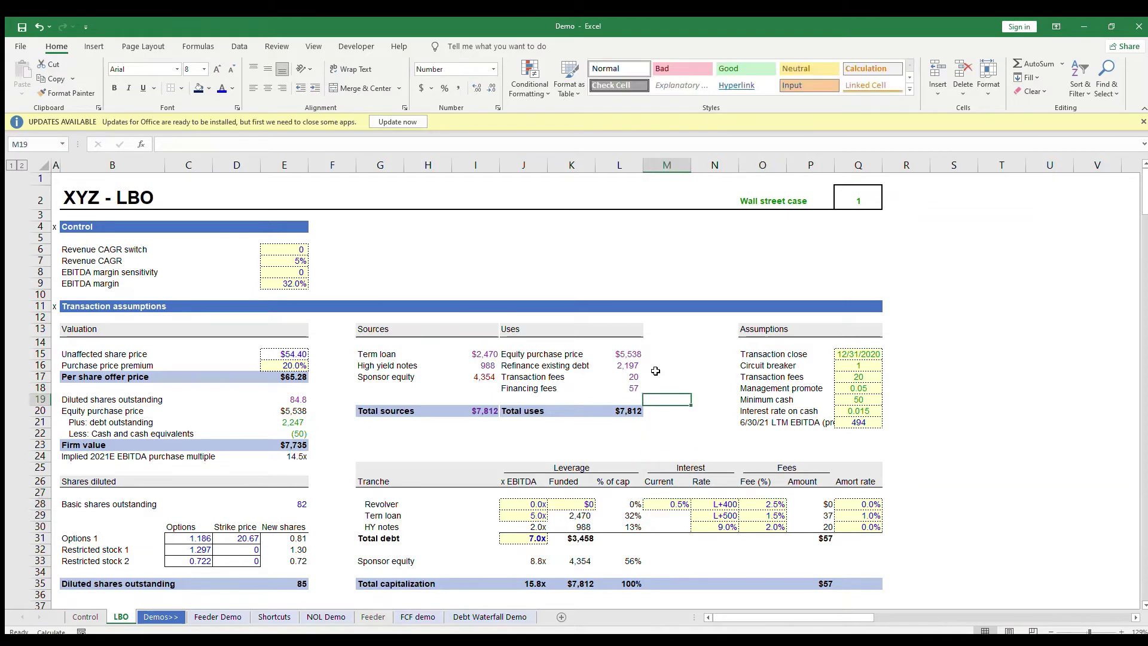
key(Up)
key(Left)
key(Up)
key(F2)
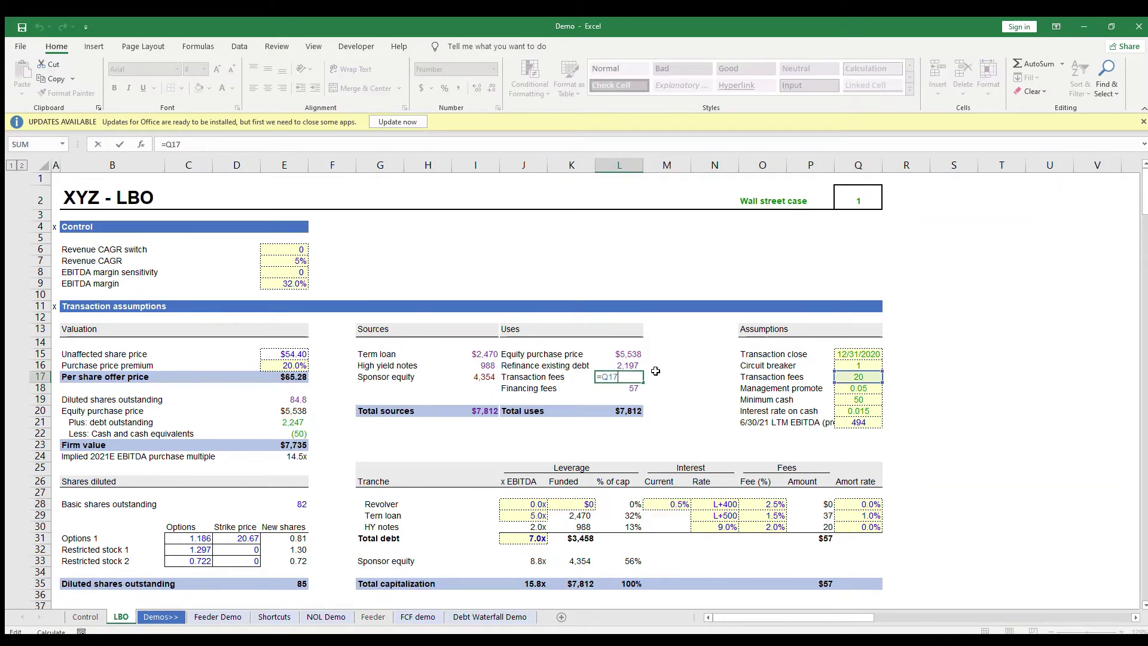
key(Escape)
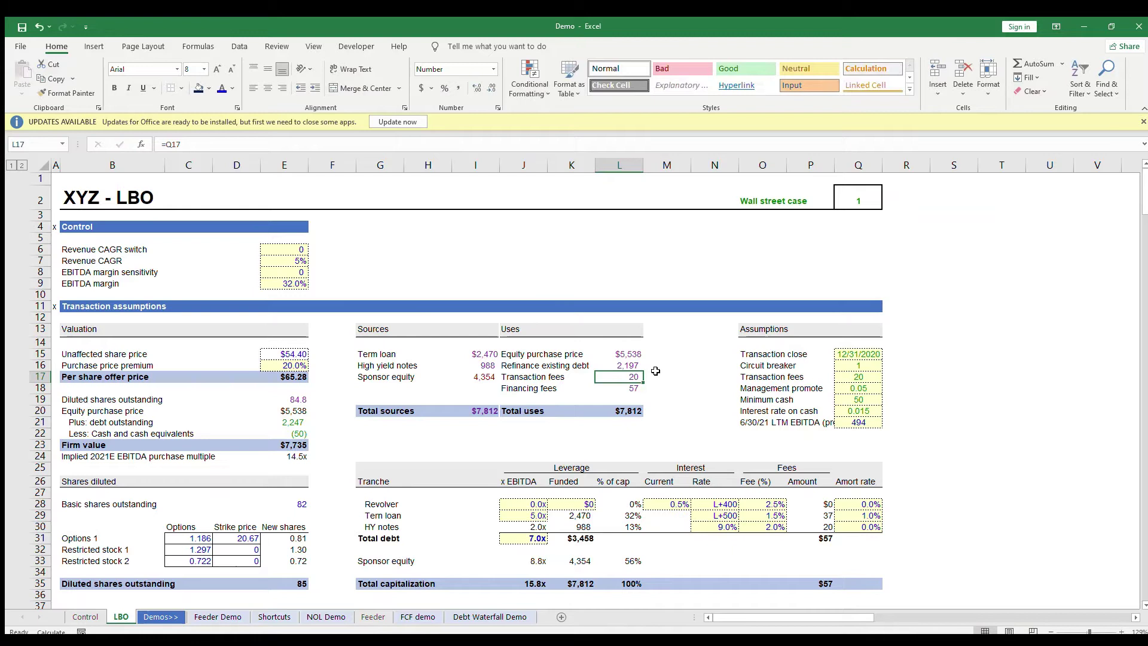
key(F2)
key(Escape)
key(Down)
key(Down)
key(Down)
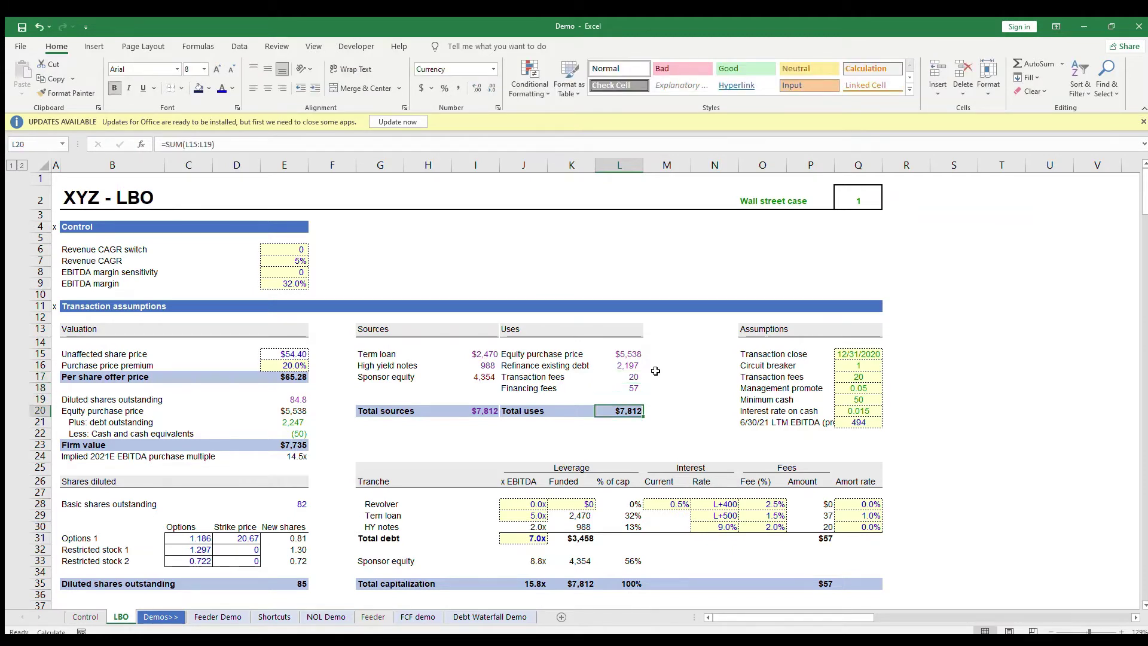
key(F2)
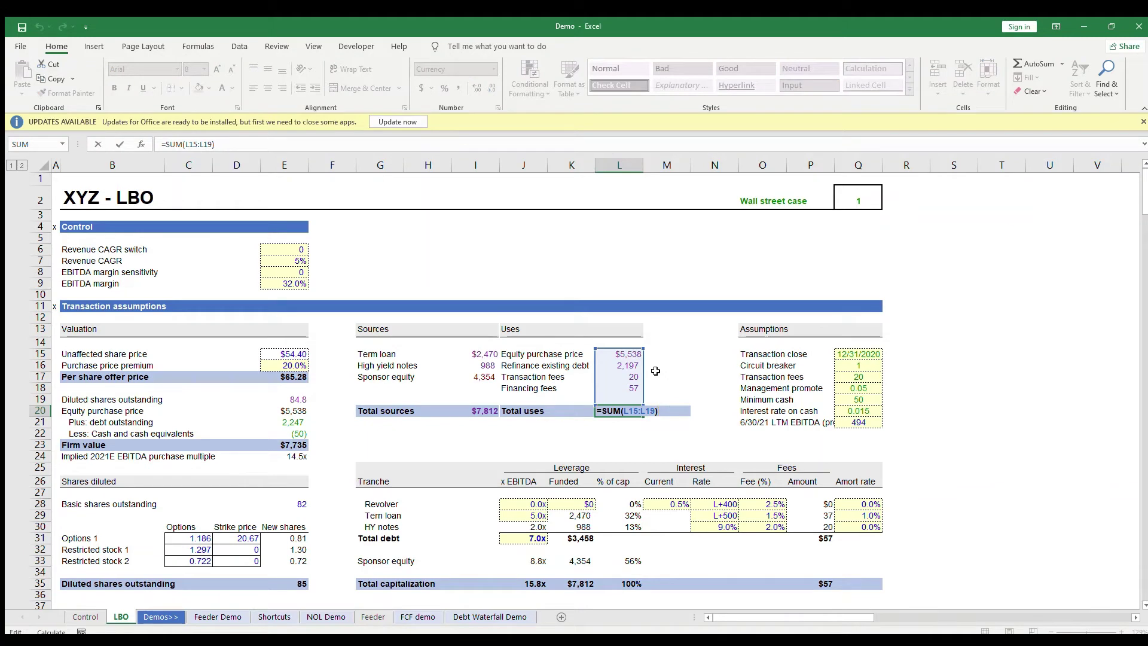
key(Escape)
key(Left)
key(Left)
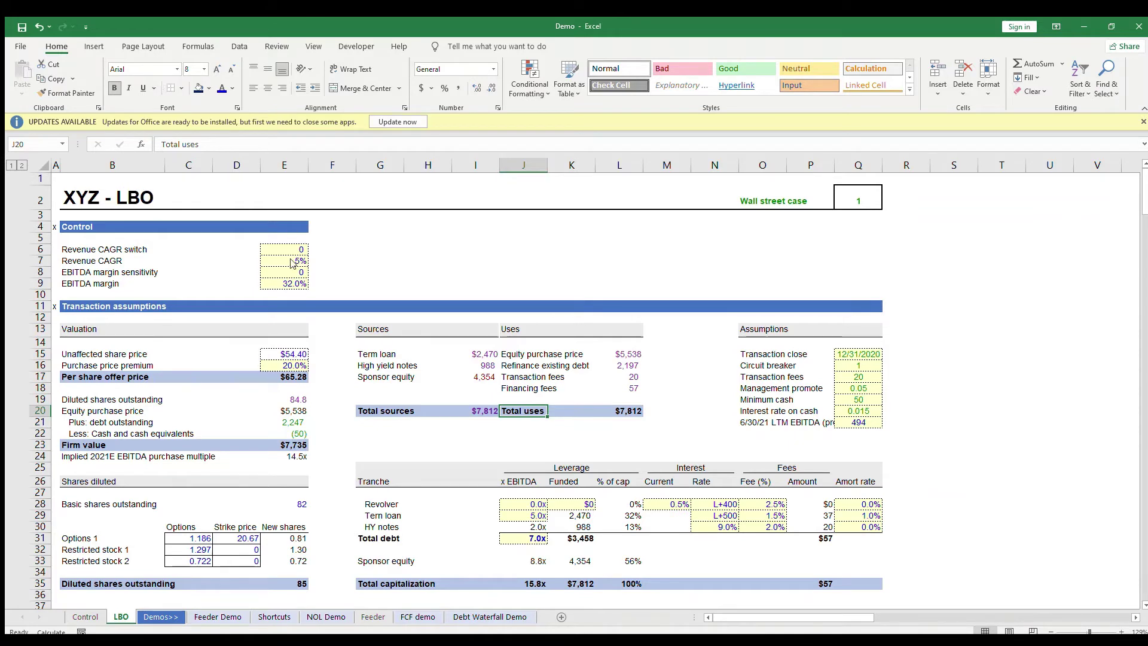
key(Left)
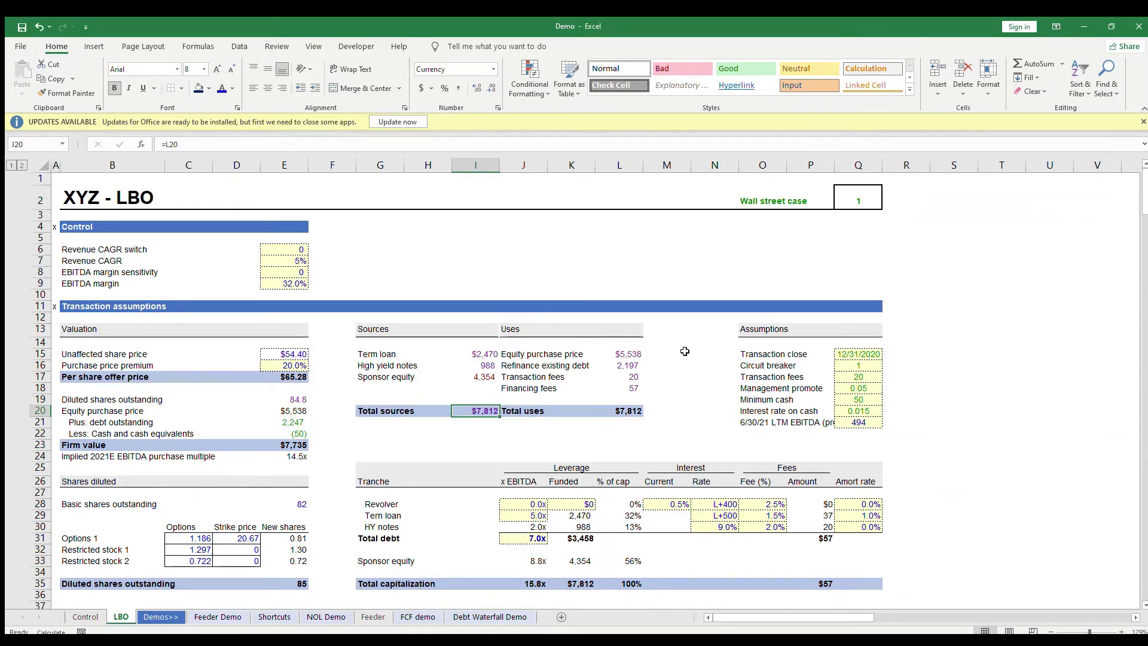
key(Up)
key(Up)
key(Up)
key(Up)
key(Up)
key(shift+Down)
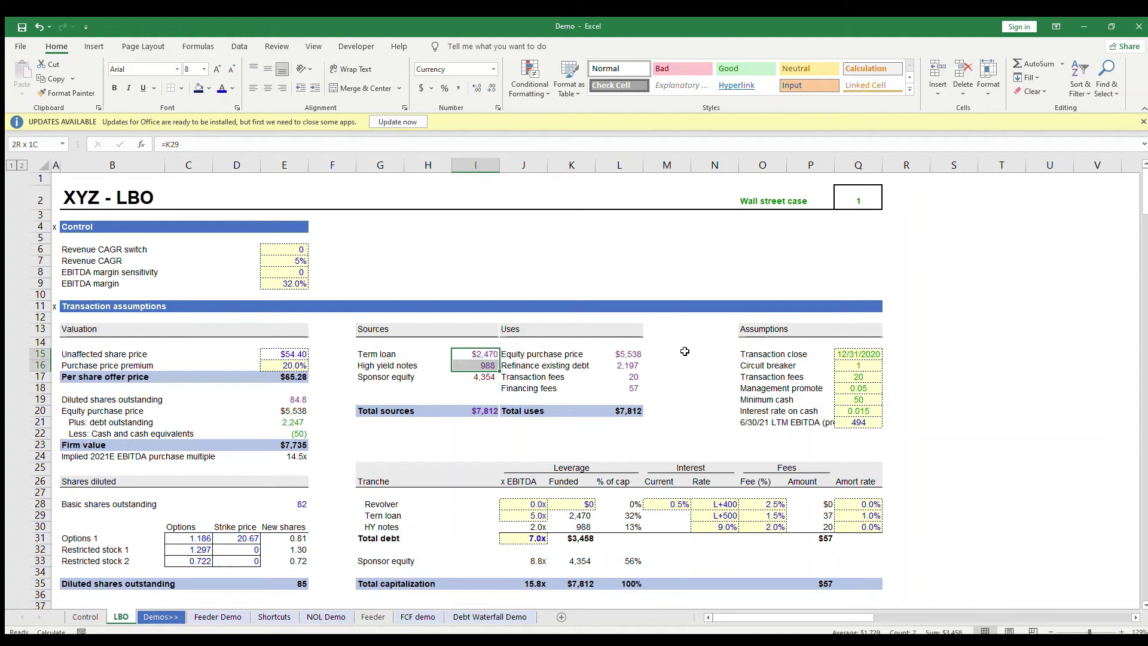
key(shift+Left)
key(shift+Left)
key(Down)
key(Down)
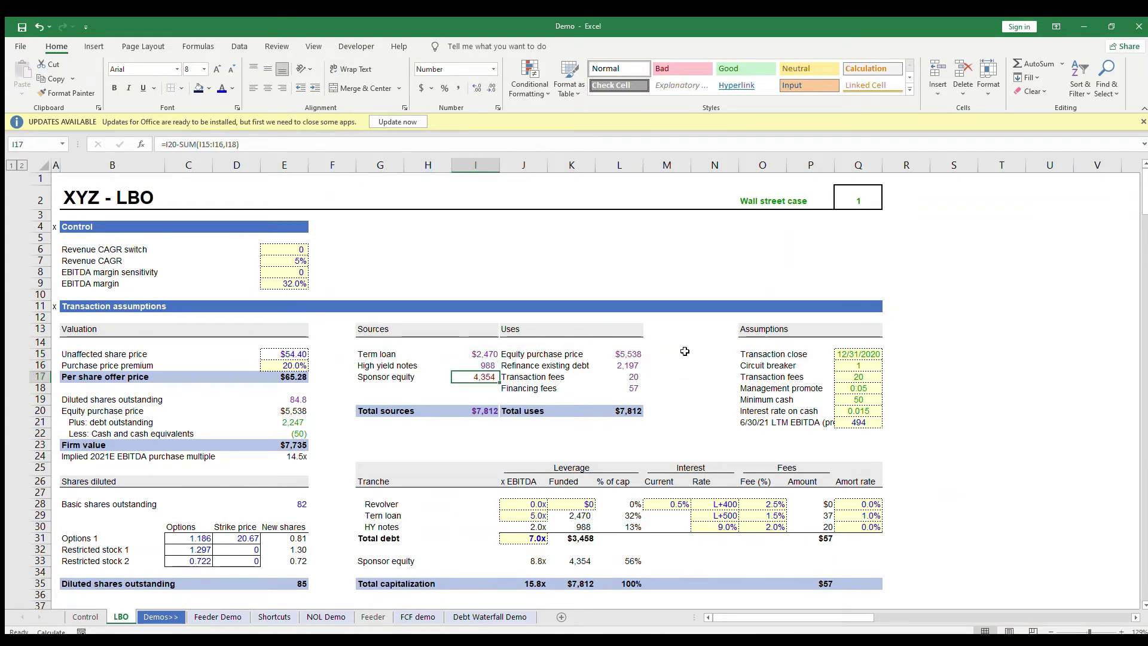
key(Up)
key(Up)
key(Down)
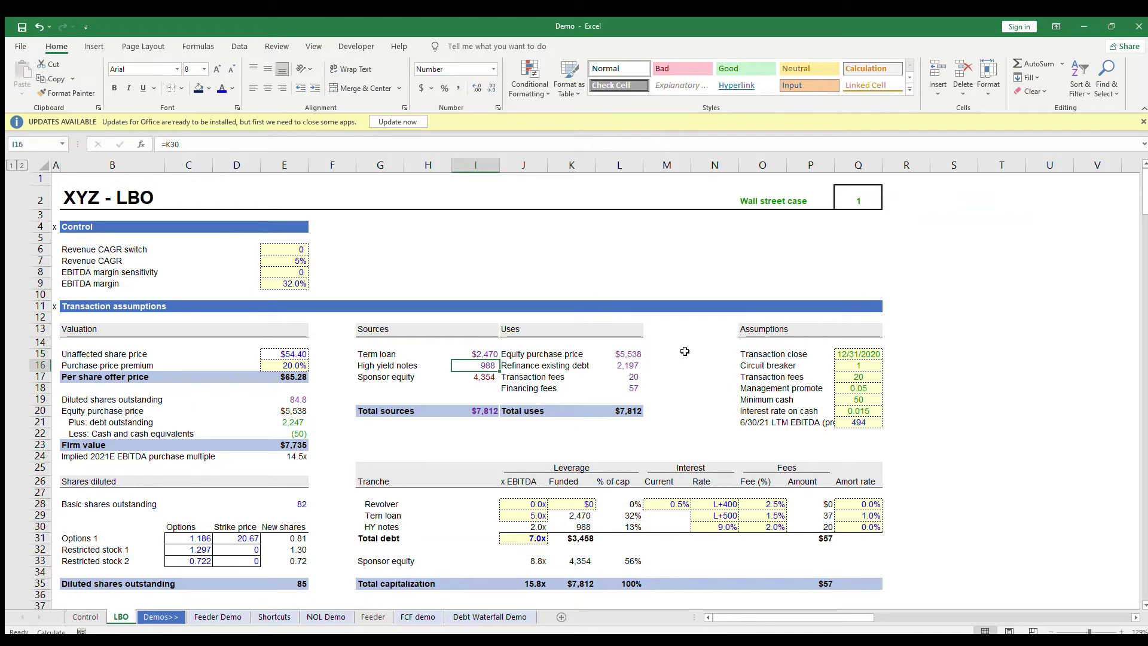
key(Down)
key(Down)
key(Down)
key(Down)
key(Down)
key(Down)
key(Left)
key(Left)
key(Down)
key(Down)
key(Down)
key(shift+Down)
key(shift+Down)
key(shift+Down)
key(shift+Down)
key(shift+Down)
key(shift+Down)
key(shift+Down)
key(shift+Down)
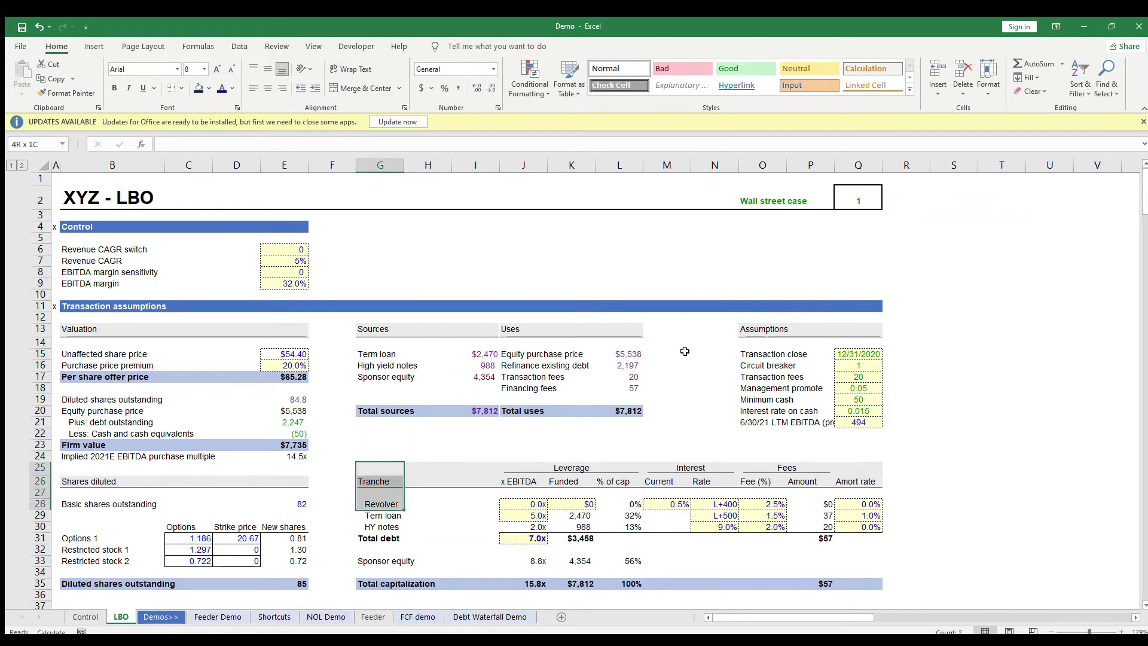
key(shift+Down)
key(shift+Down)
key(shift+Right)
key(shift+Up)
key(shift+Up)
key(shift+Right)
key(shift+Right)
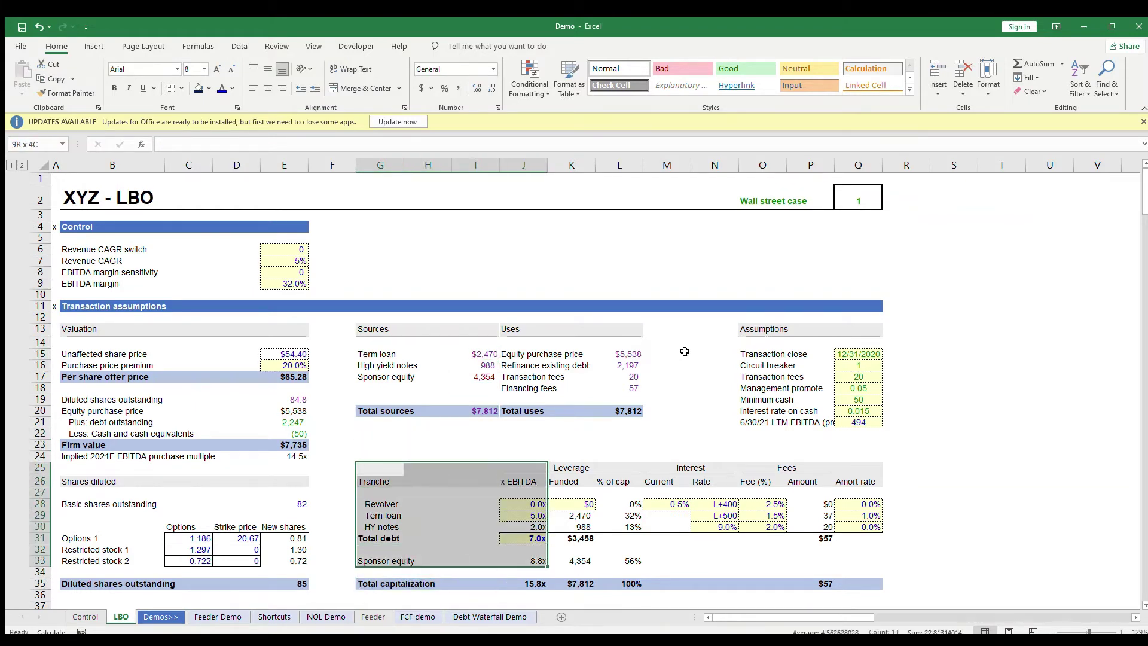
key(shift+Right)
key(shift+Right)
key(shift+Right)
key(shift+Right)
key(shift+Right)
key(shift+Right)
key(shift+Right)
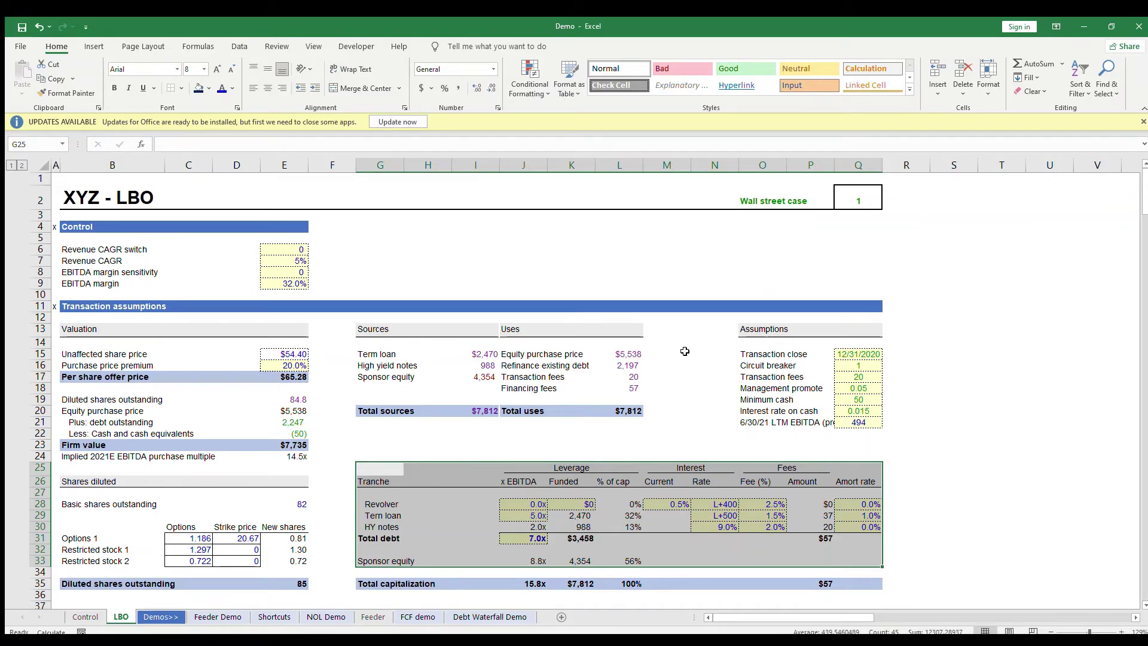
key(Down)
key(Down)
key(Down)
key(Down)
key(Down)
key(Down)
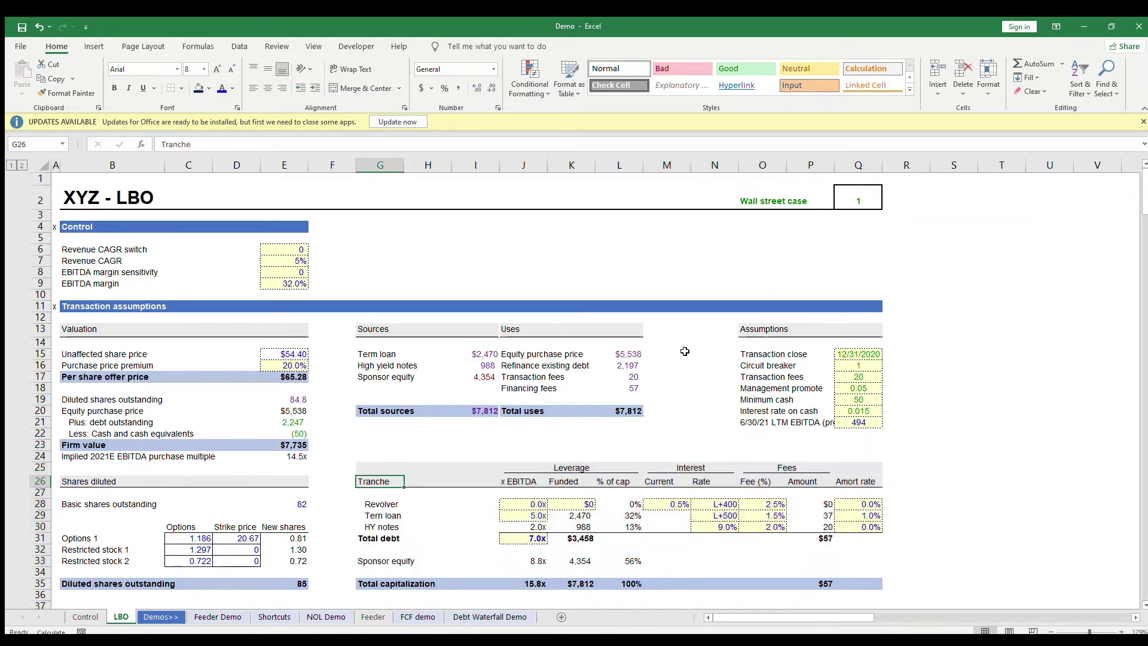
key(Right)
key(Right)
key(Right)
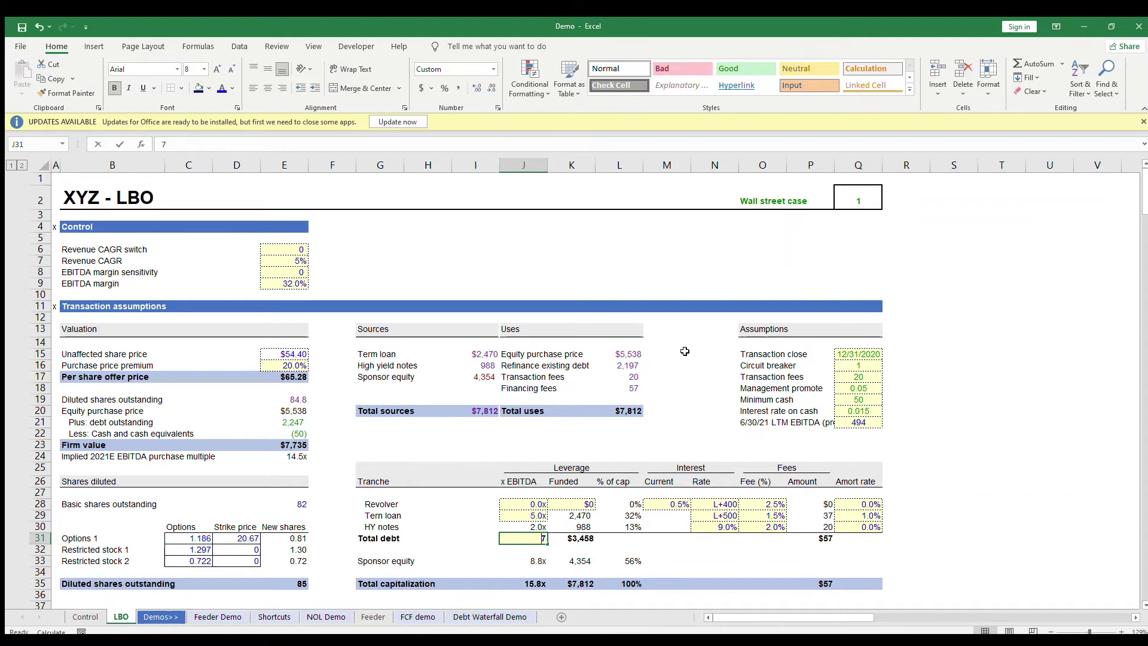
Check the 5.0x Term loan leverage and re-confirm K29's =J29*$Q$21 funding of 2,470
key(Up)
key(Up)
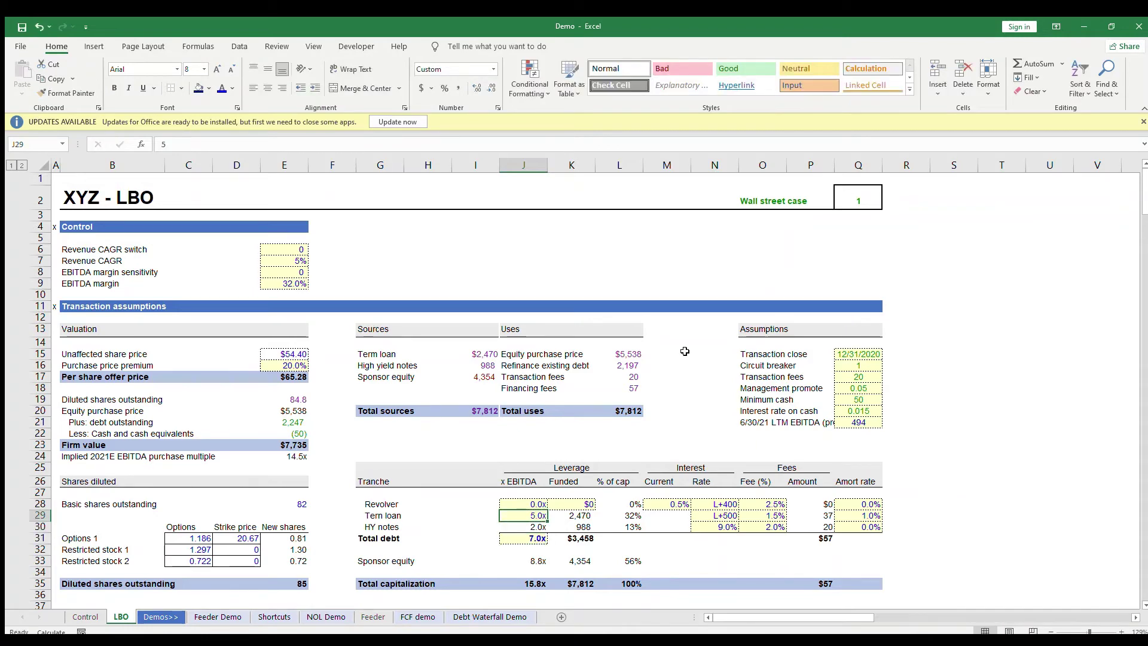
key(Down)
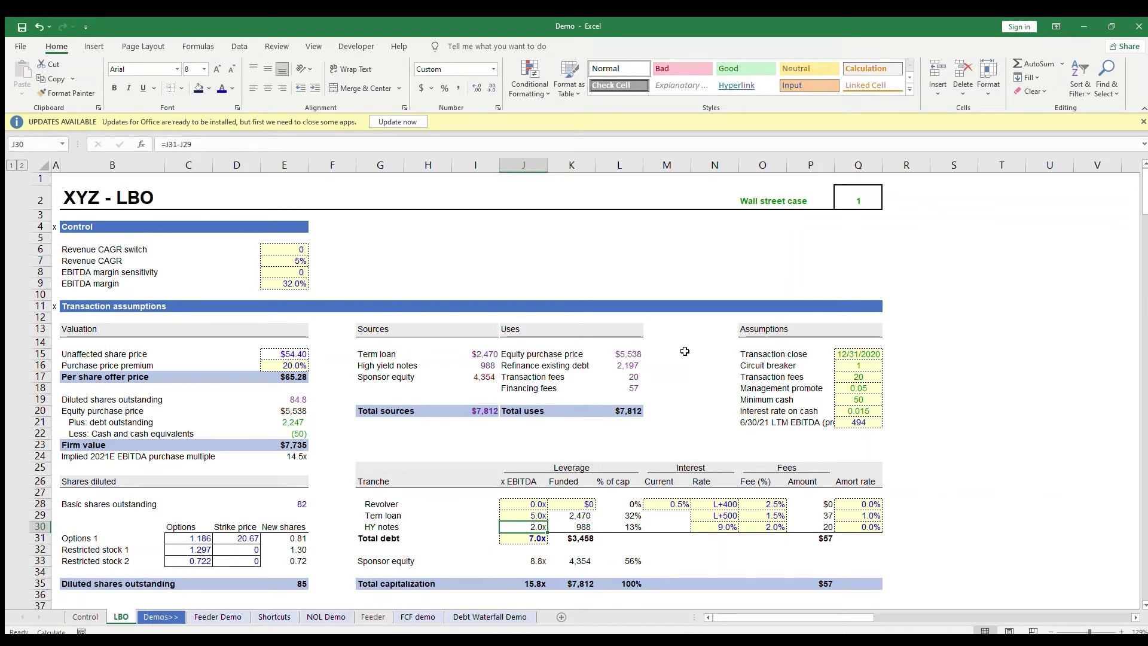
key(Right)
key(Up)
key(F2)
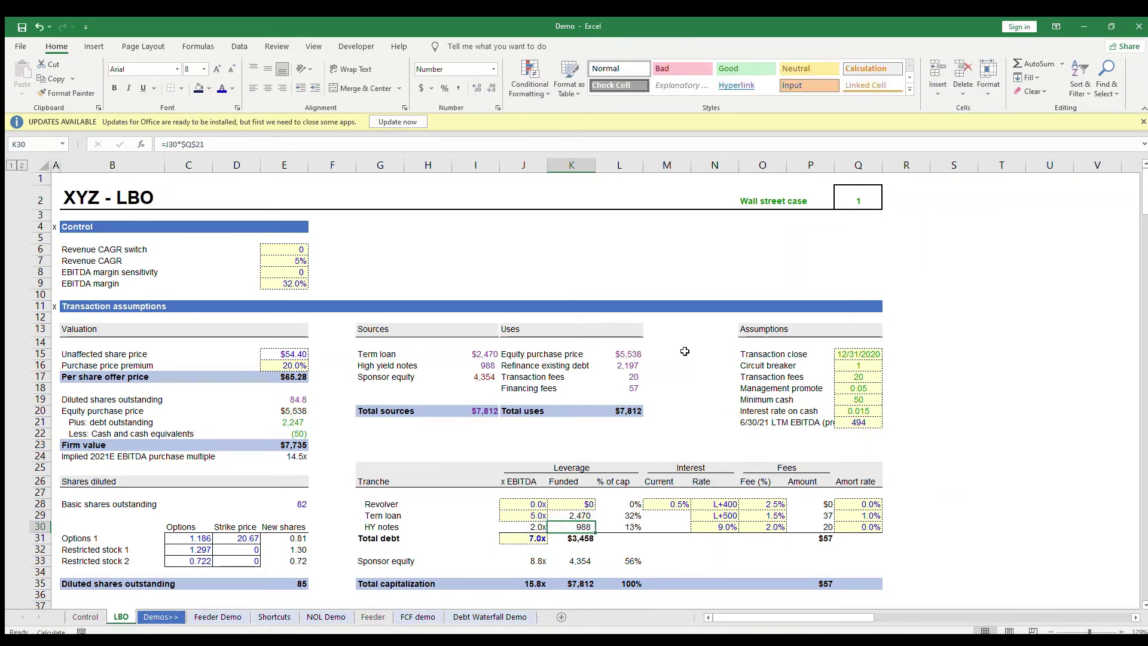
key(ctrl+Return)
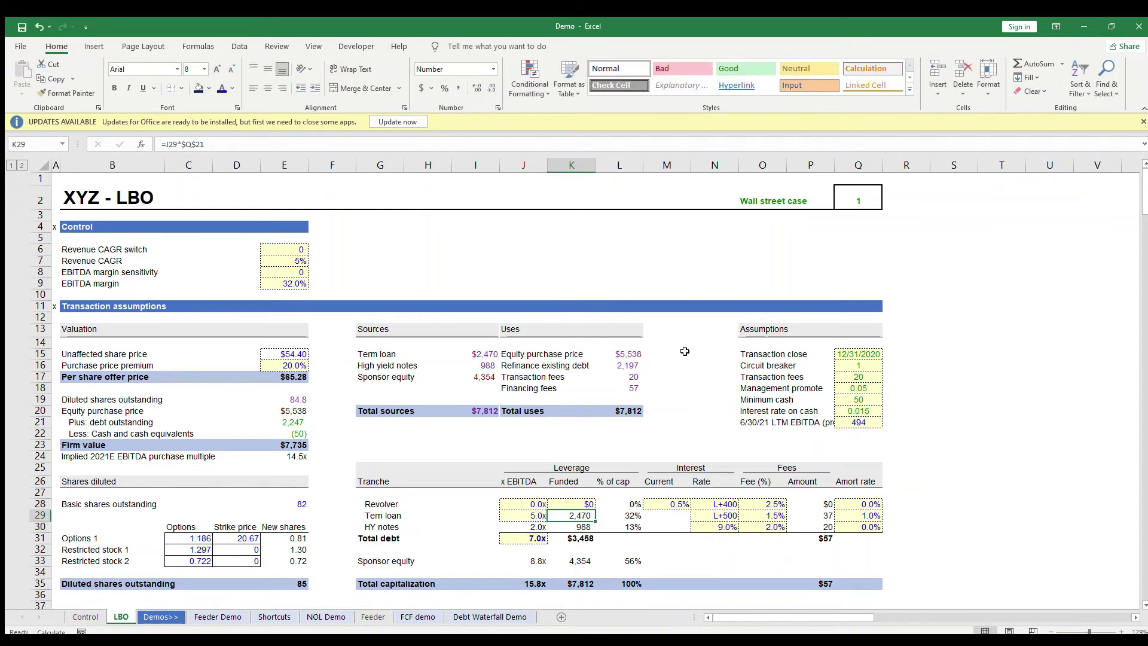
Link the Term loan source in I15 to the tranche funding with =K29
key(Left)
key(Up)
key(Left)
key(Up)
key(ctrl+Up)
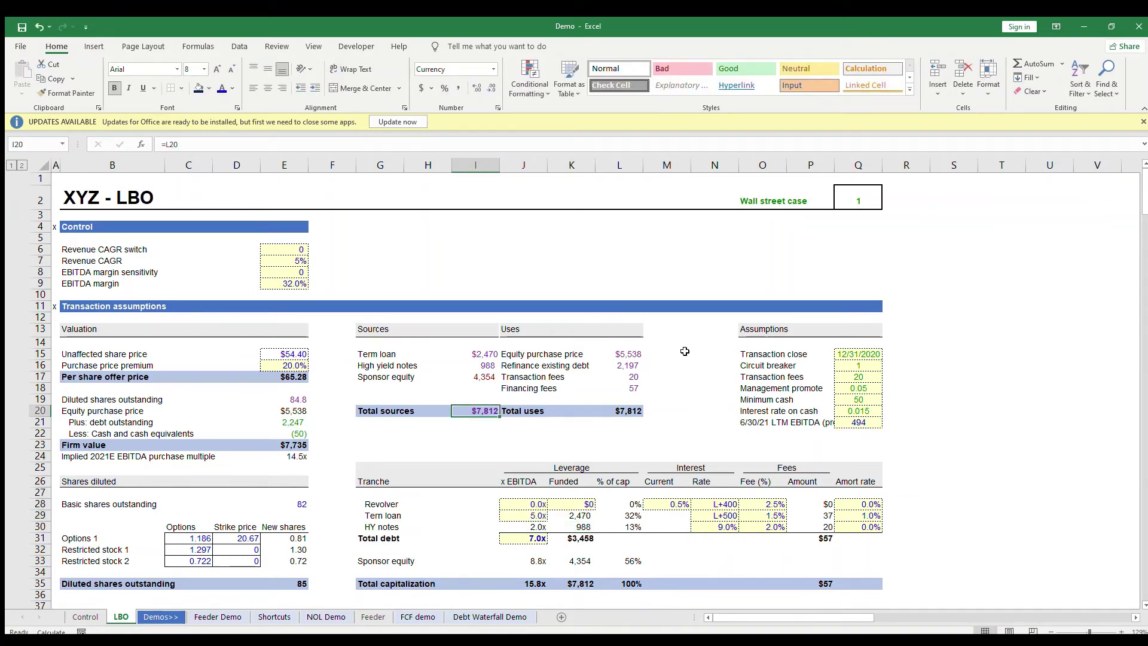
key(ctrl+Up)
key(ctrl+Up)
key(shift+Down)
text(=K29)
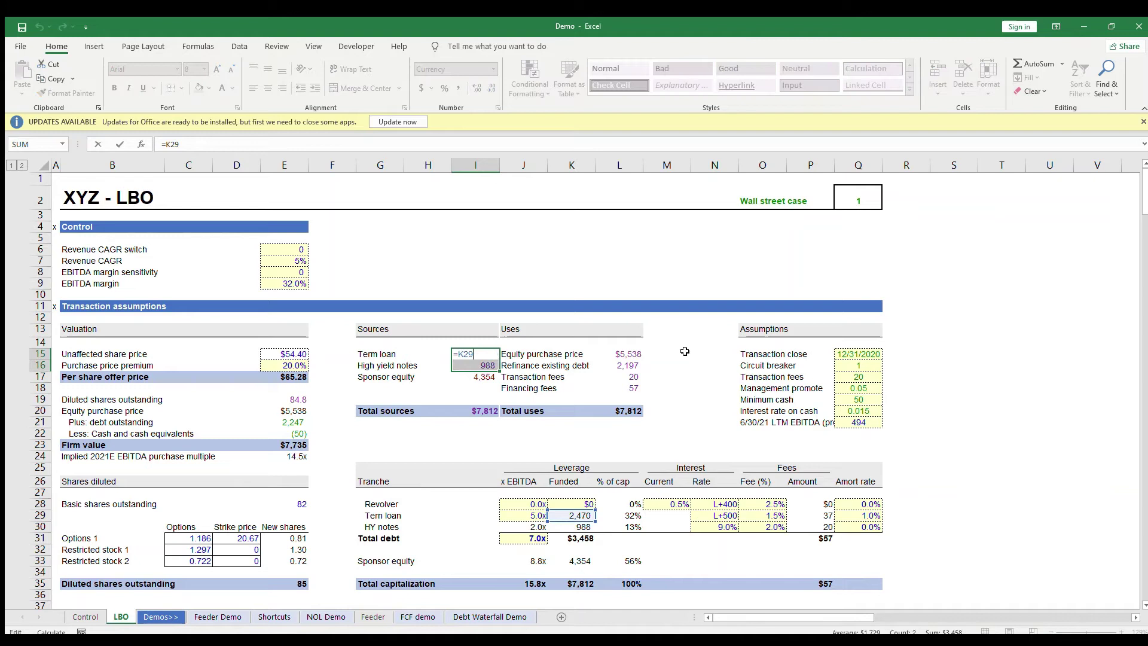
key(ctrl+Return)
key(shift+Up)
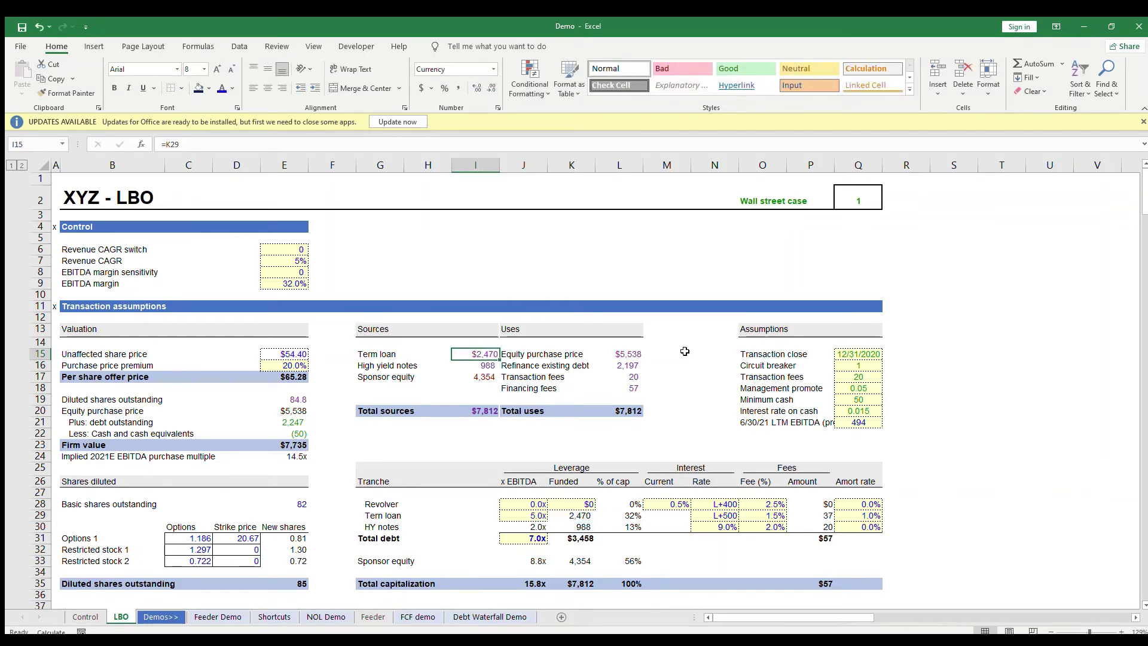
key(Down)
key(Down)
key(Down)
key(Down)
key(Down)
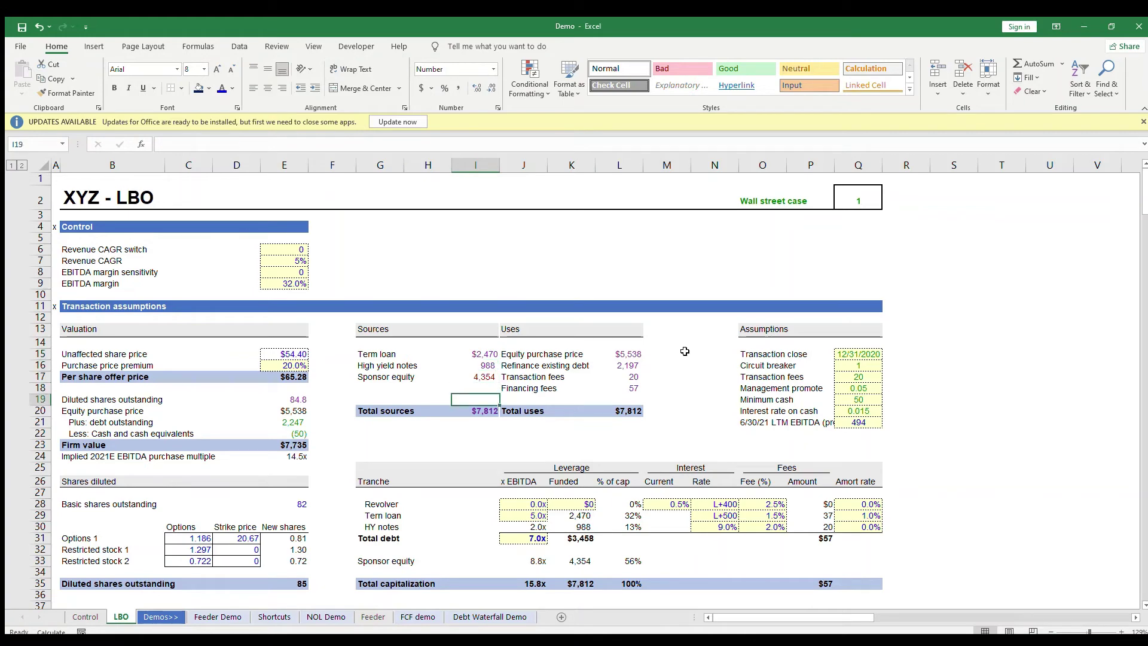
key(F2)
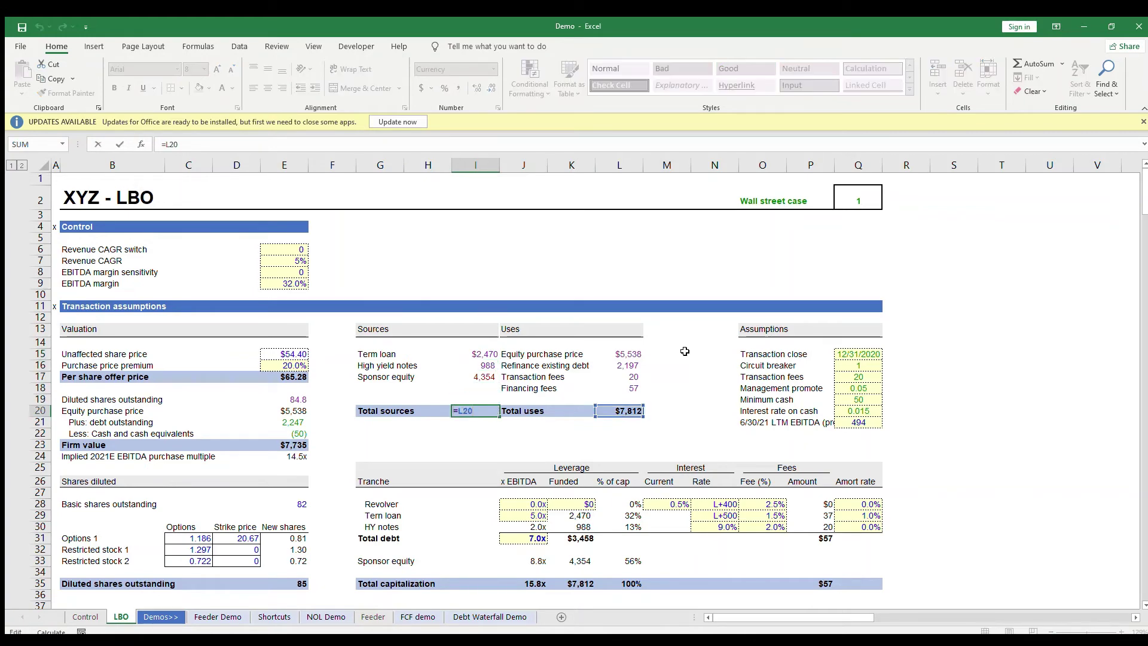
key(Escape)
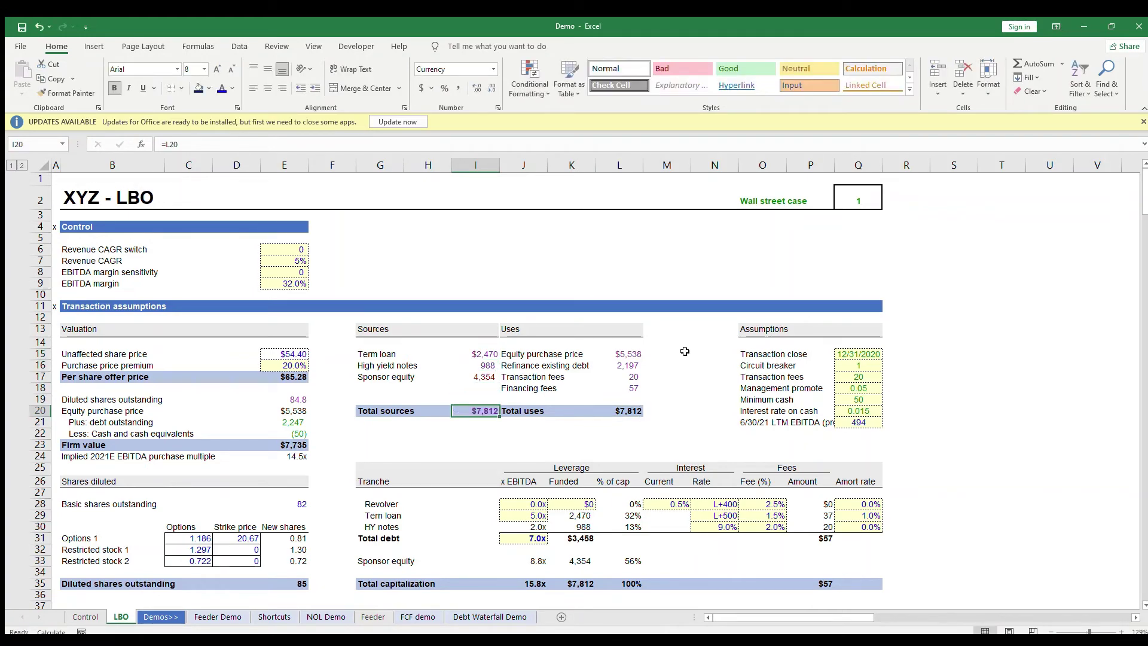
key(Up)
key(Up)
key(Up)
key(F2)
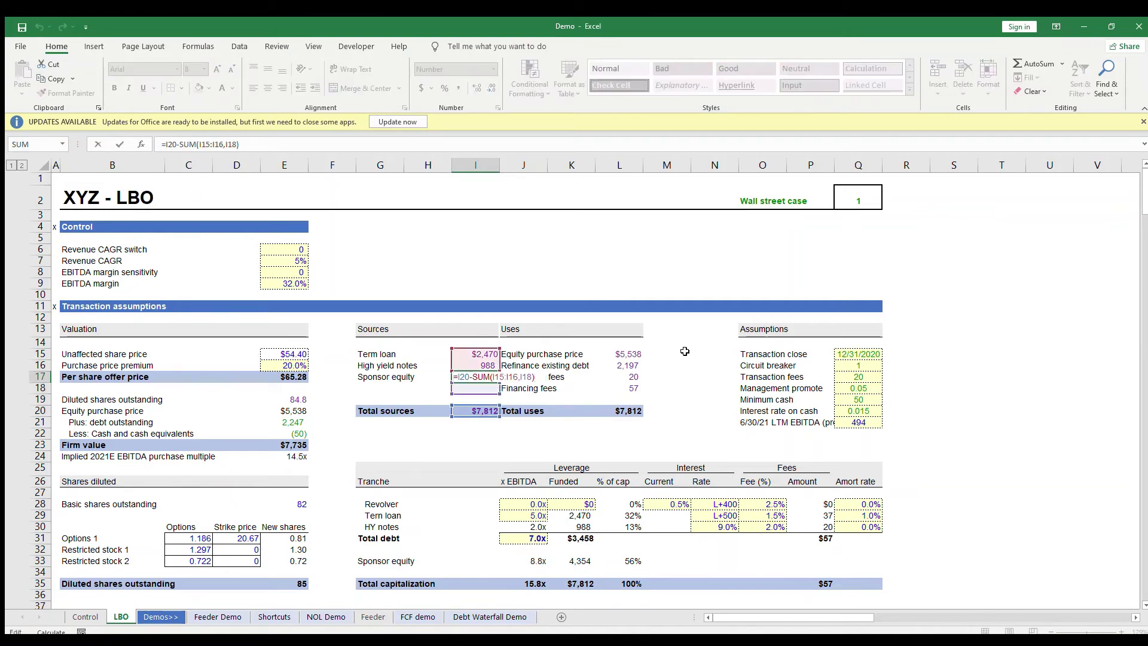
key(Escape)
key(Down)
key(Down)
key(Down)
key(F2)
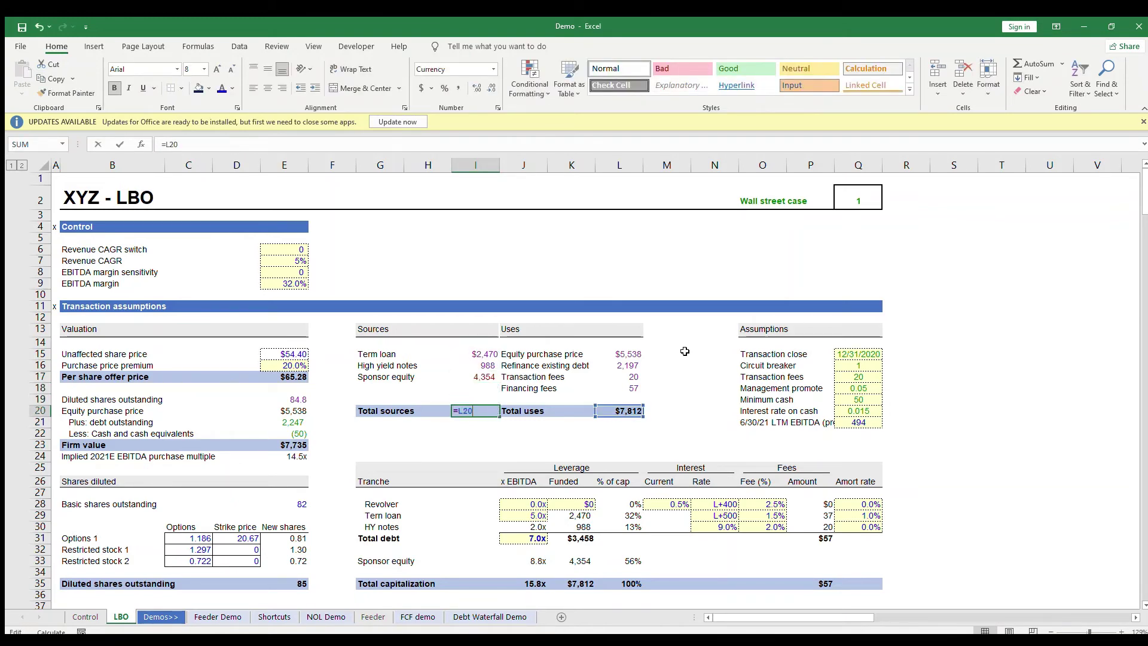
key(Escape)
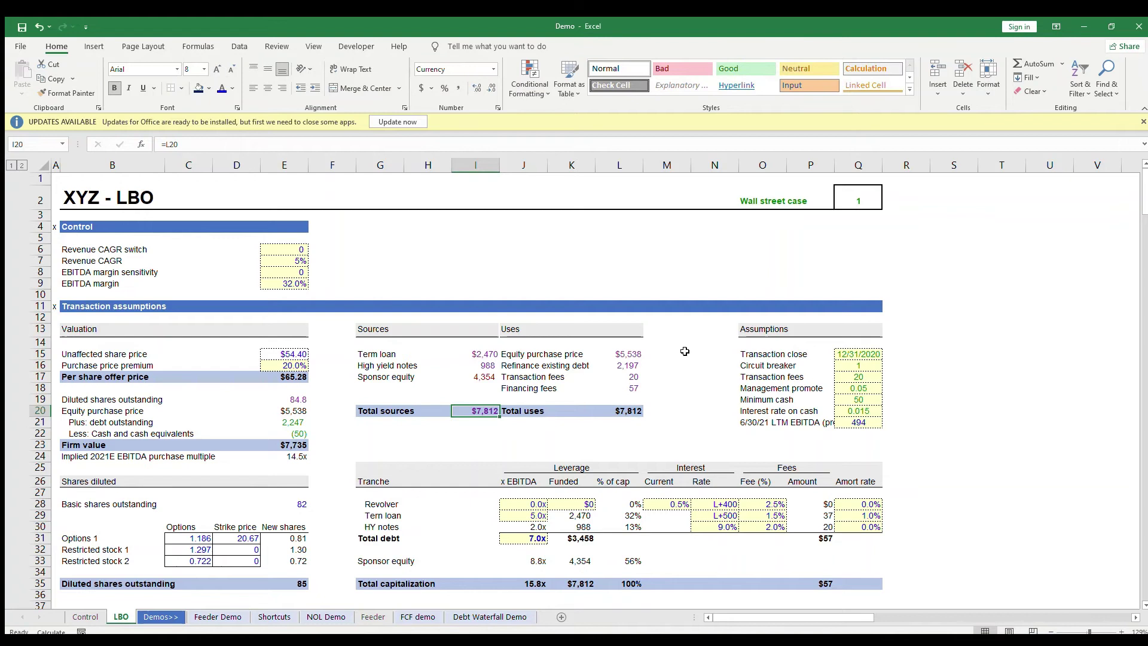
key(Up)
key(Up)
key(Up)
key(F2)
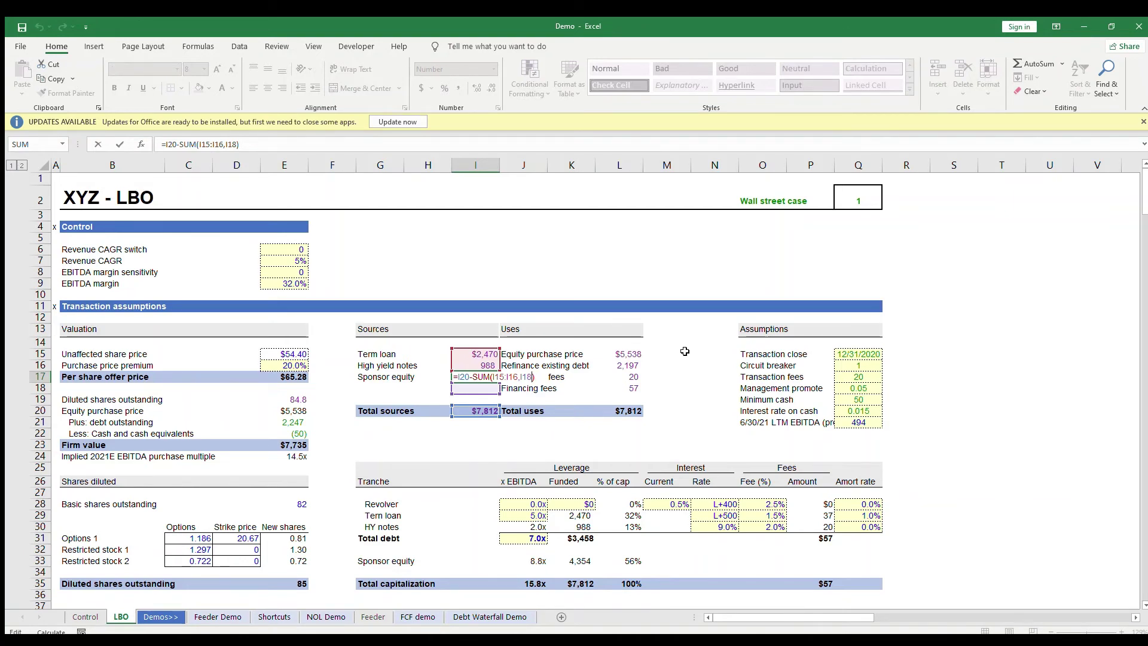
key(ctrl+Return)
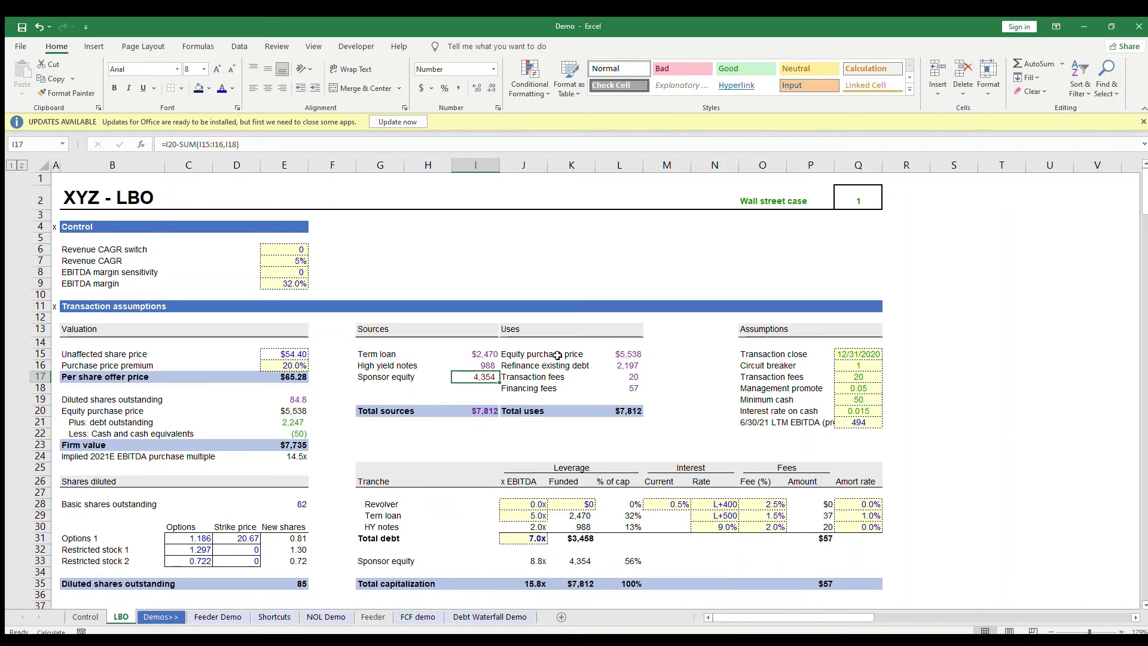
Relabel the first use in J15 as 'Enterprise Purchase Price'
key(Left)
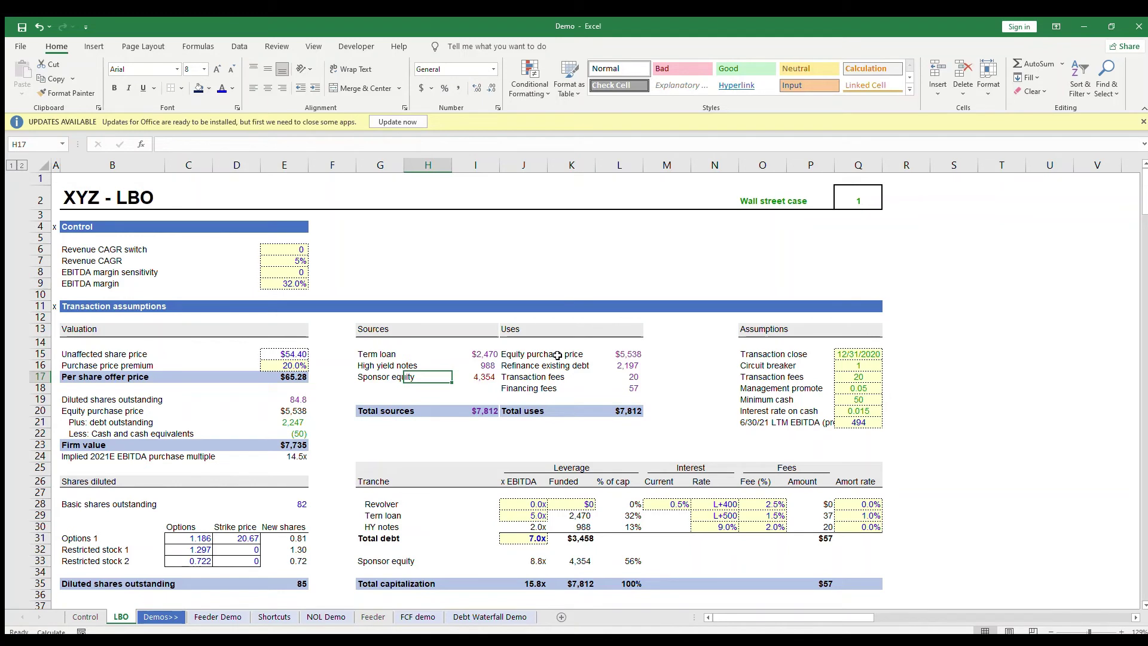
key(Right)
key(Right)
key(Right)
key(Right)
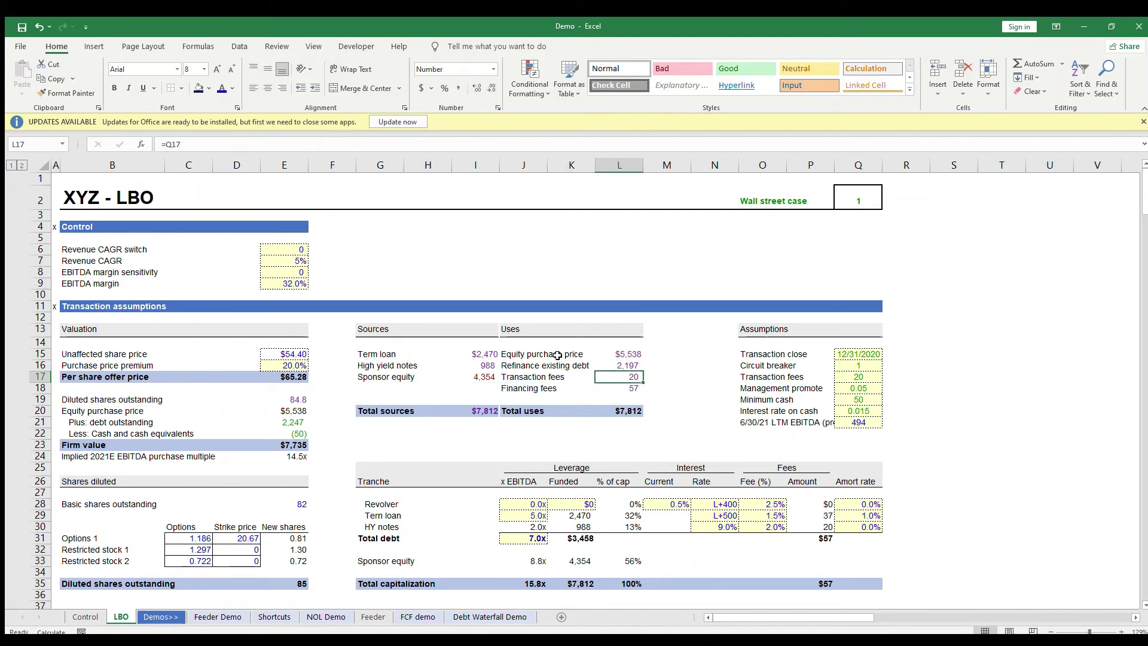
key(Up)
key(Left)
key(Left)
key(Up)
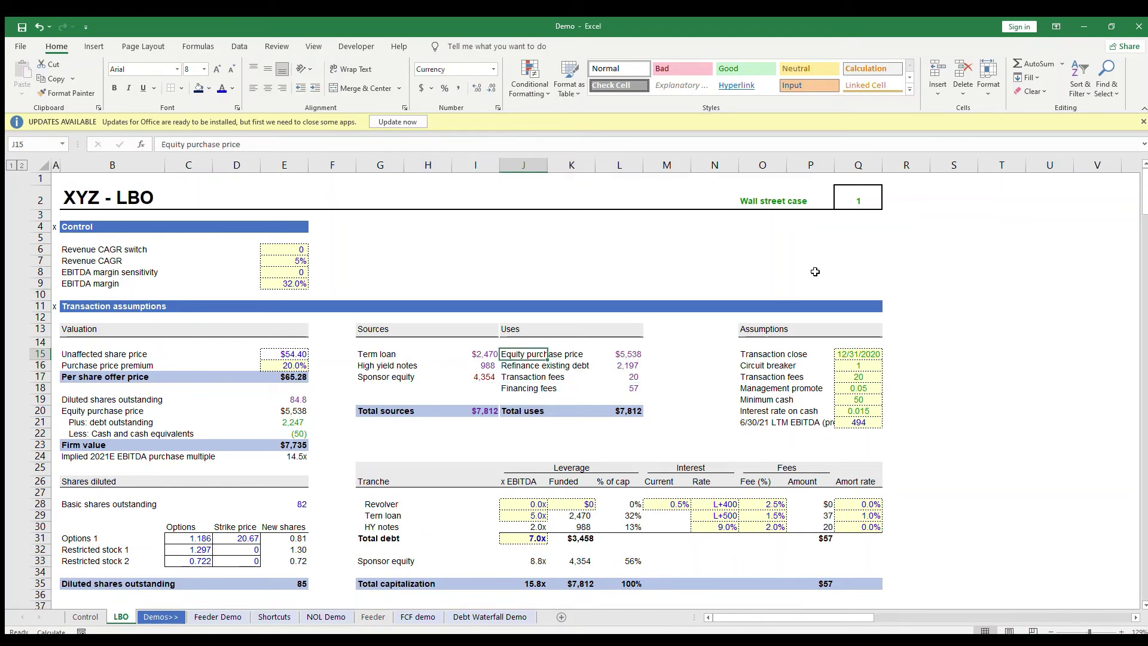
text(Enterpris)
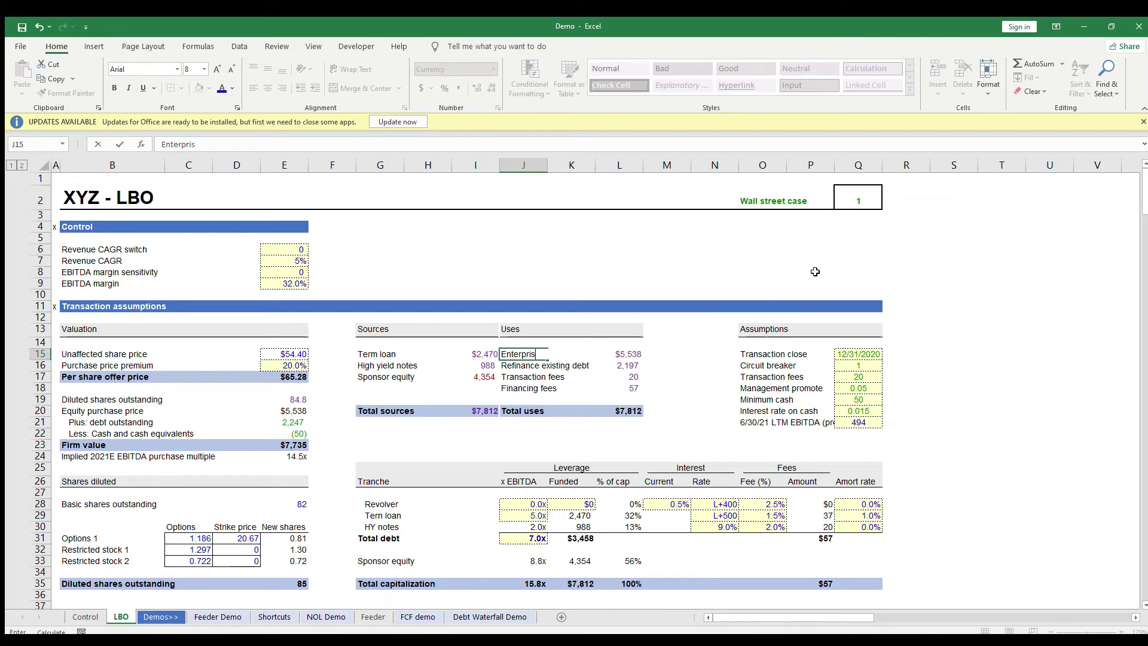
text(e Purchase Price)
key(Return)
Link the purchase price amount in L15 to the $7,735 firm value with =E23
key(Right)
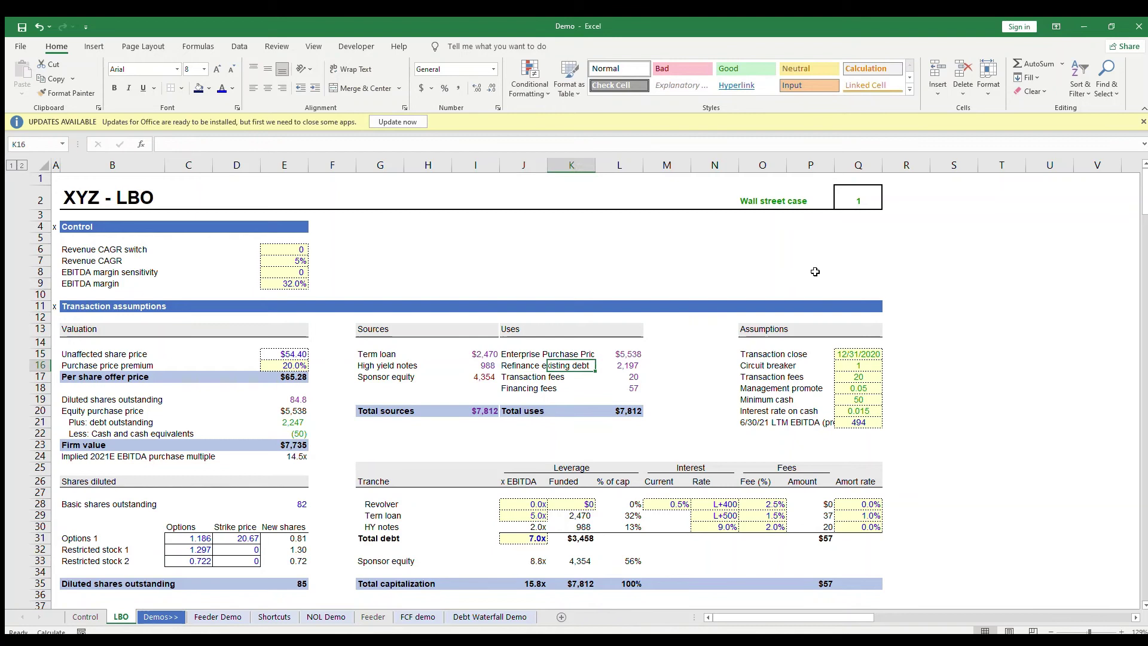
key(Up)
key(Right)
key(Right)
key(Left)
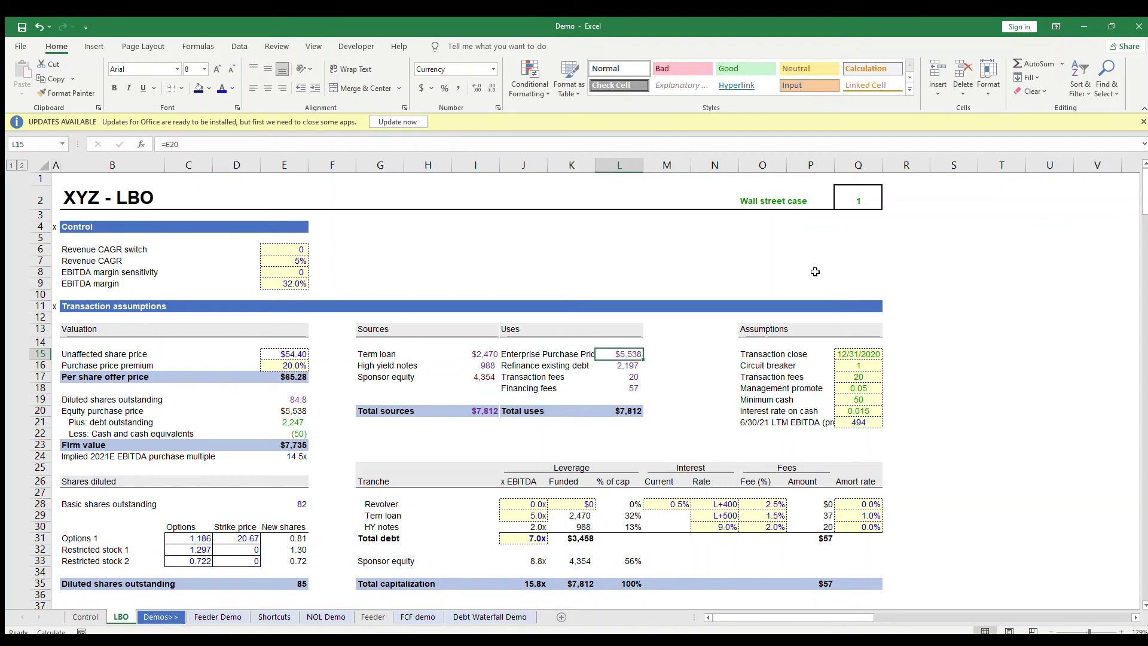
text(=)
key(Down)
key(Left)
key(Down)
key(Left)
key(Down)
key(Left)
key(Down)
key(Left)
key(Down)
key(Left)
key(Down)
key(Left)
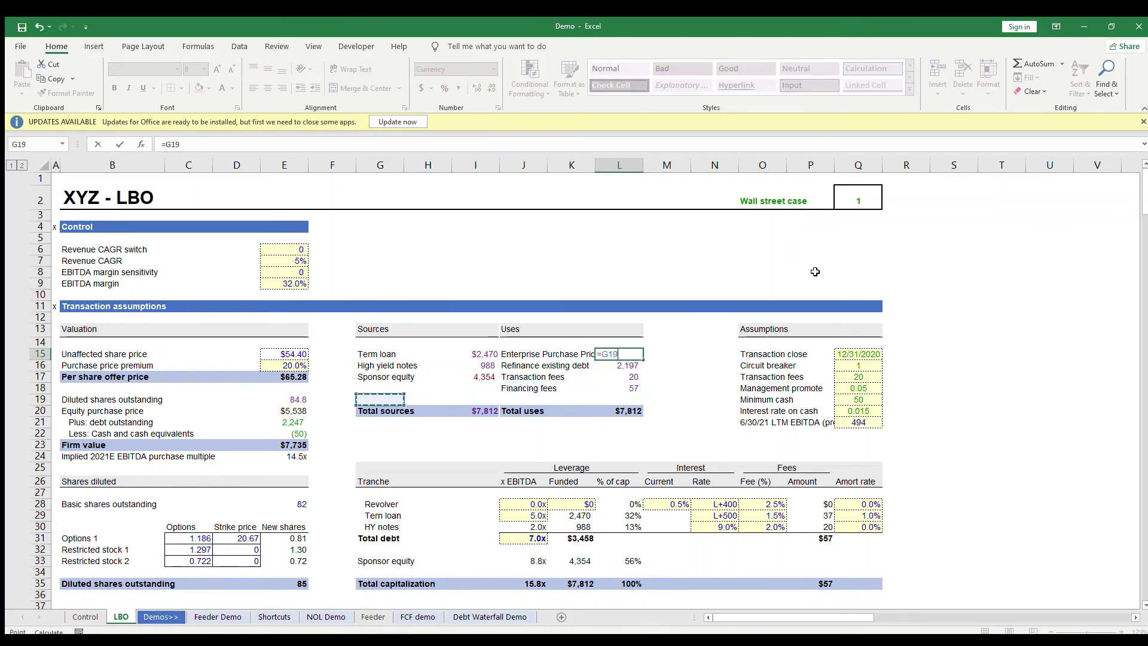
Clear the Refinance existing debt label and amount from row 16
key(Left)
key(Down)
key(Down)
key(Return)
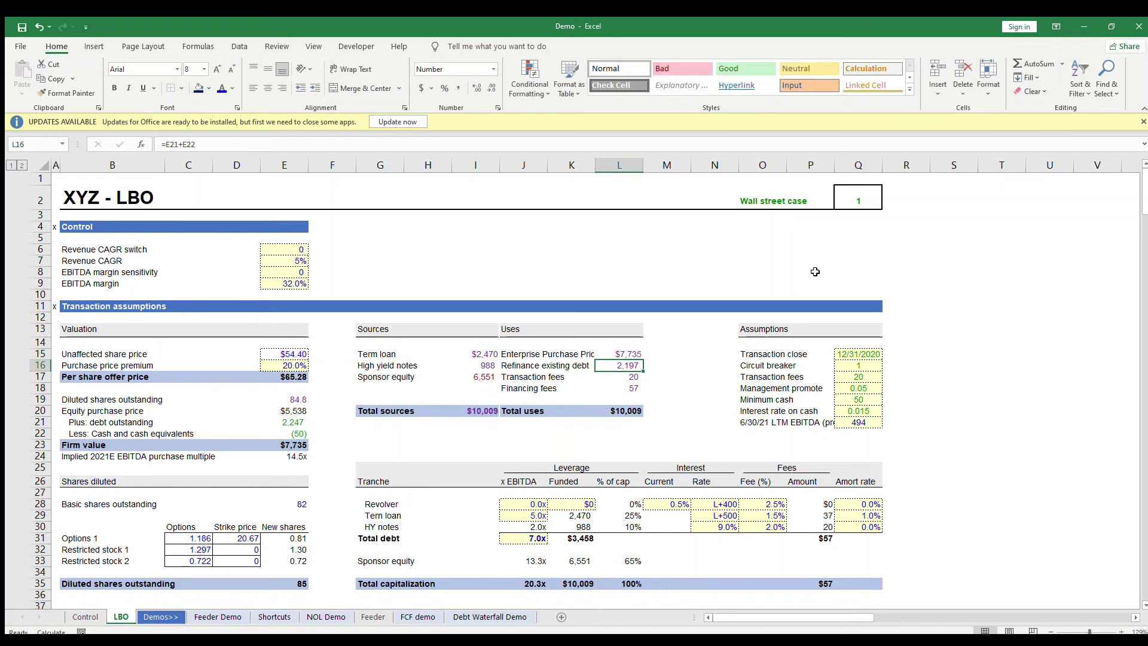
key(Delete)
key(Left)
key(Left)
key(shift+Right)
key(shift+Right)
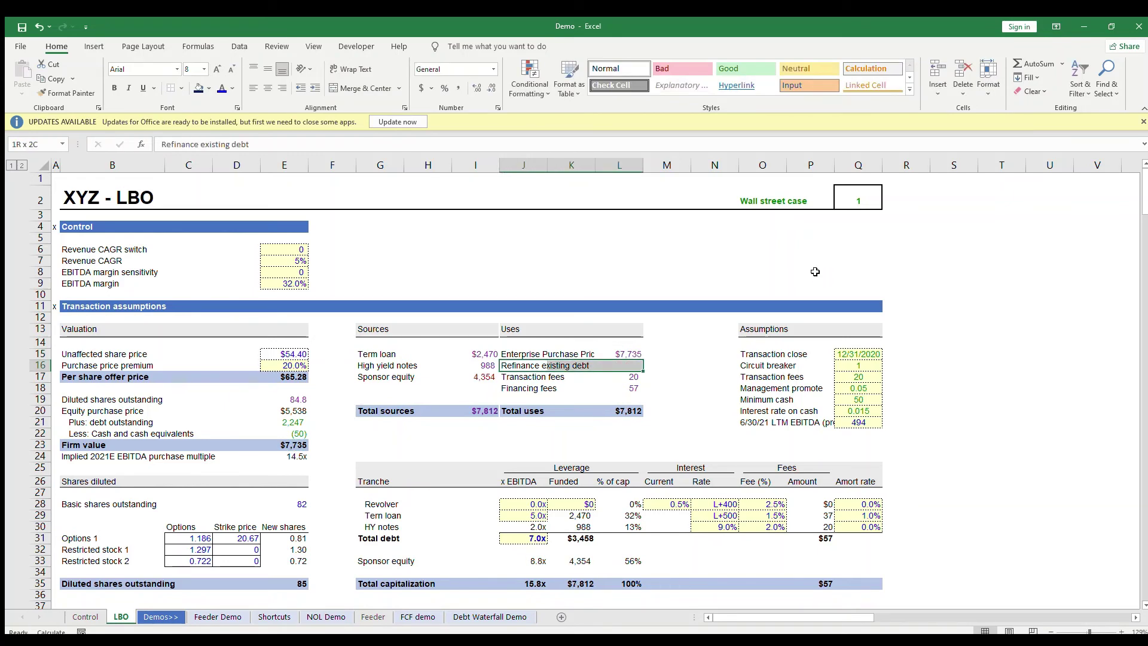
key(Delete)
key(Right)
key(Right)
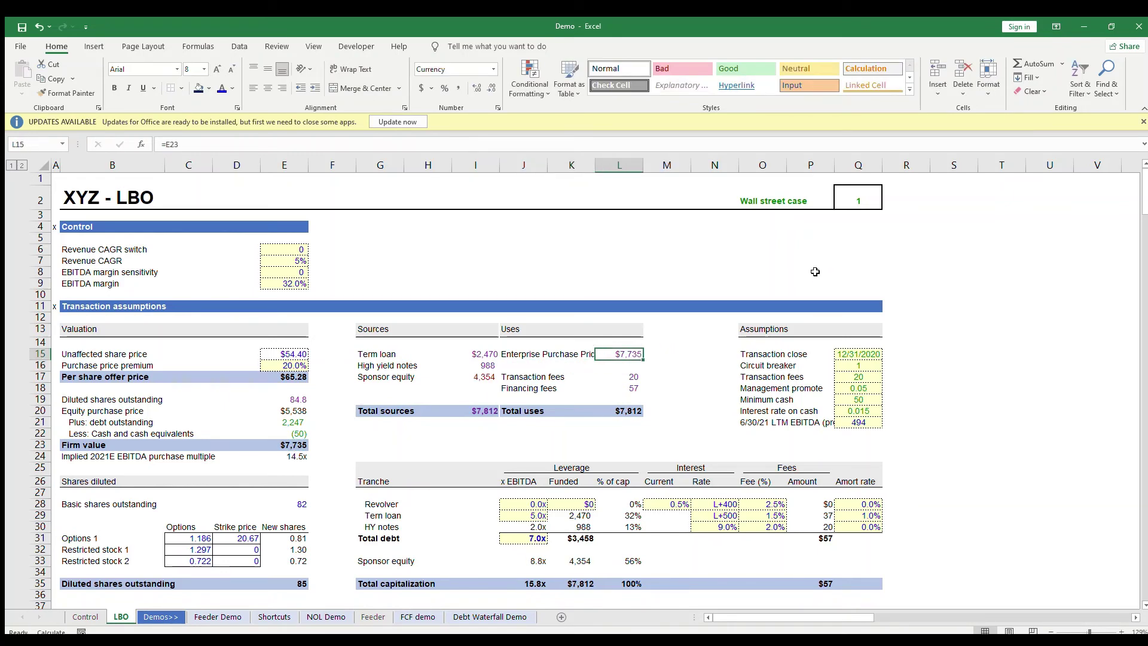
key(Left)
key(Left)
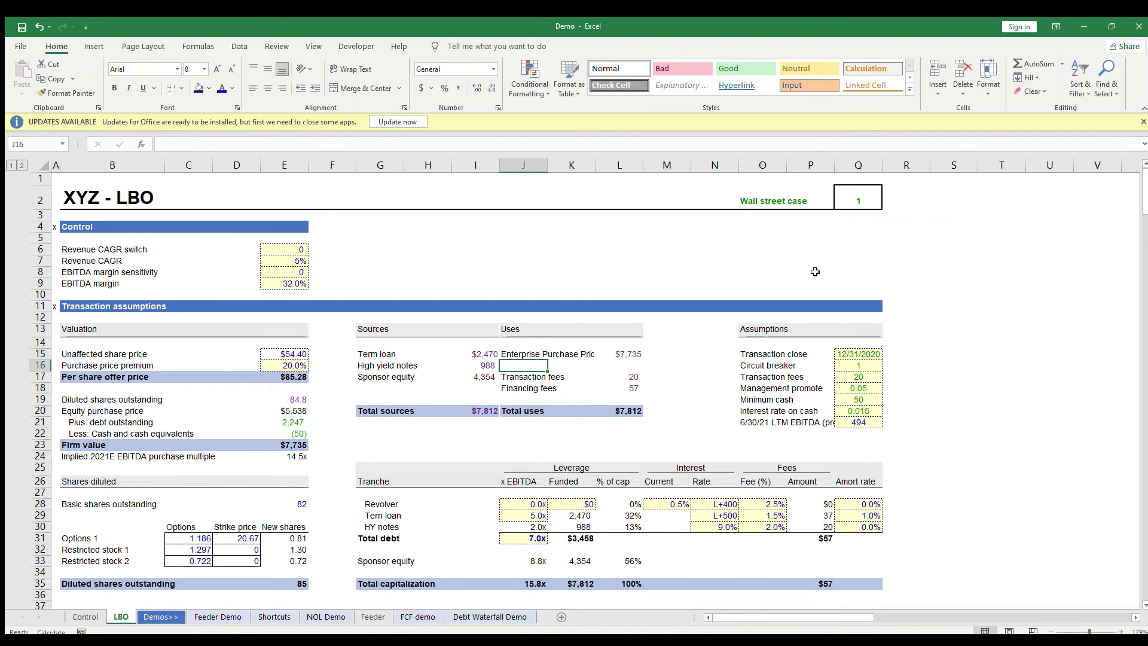
Type the label 'Management Roll' in G18 under Sponsor equity
key(Left)
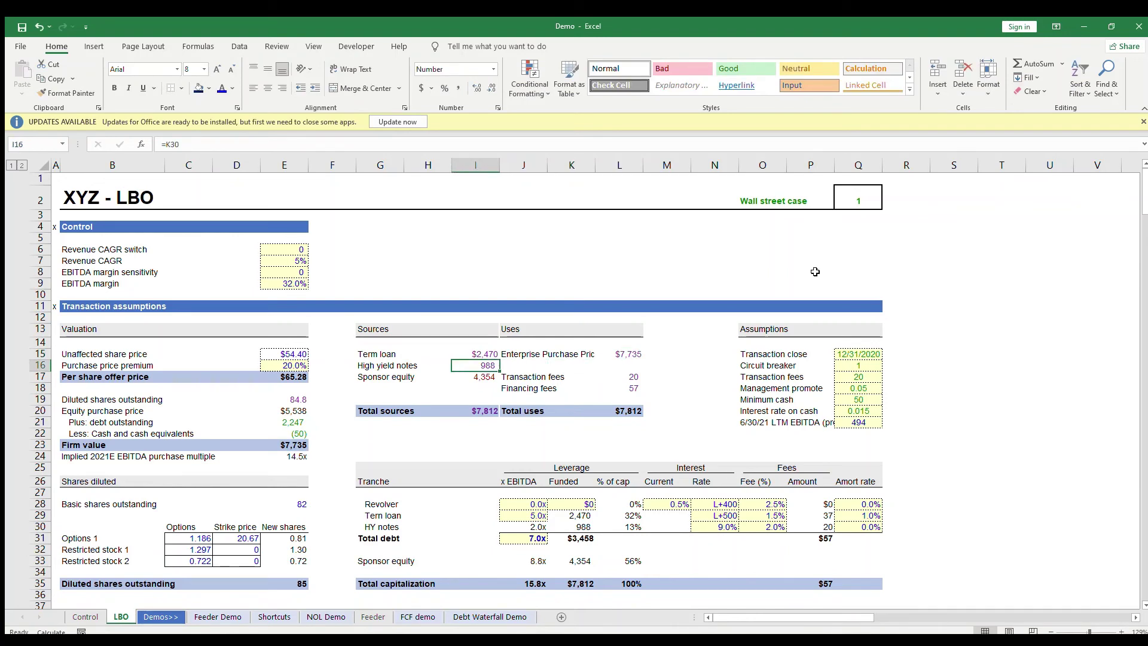
key(Left)
key(Down)
key(Left)
key(Down)
text(Management Roll)
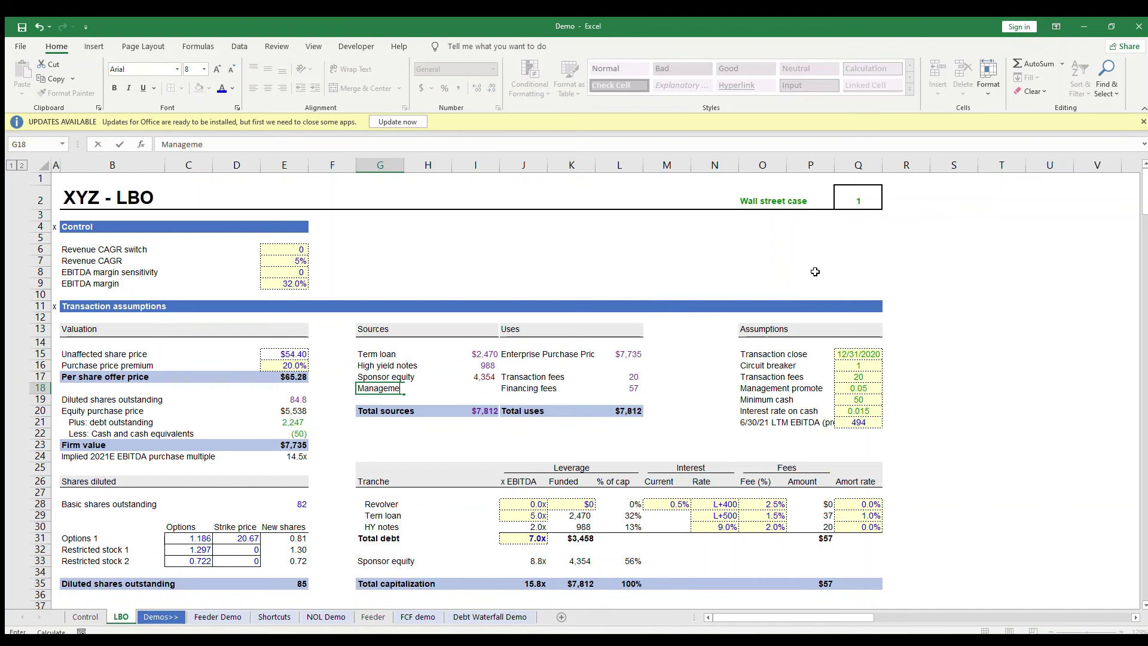
key(Return)
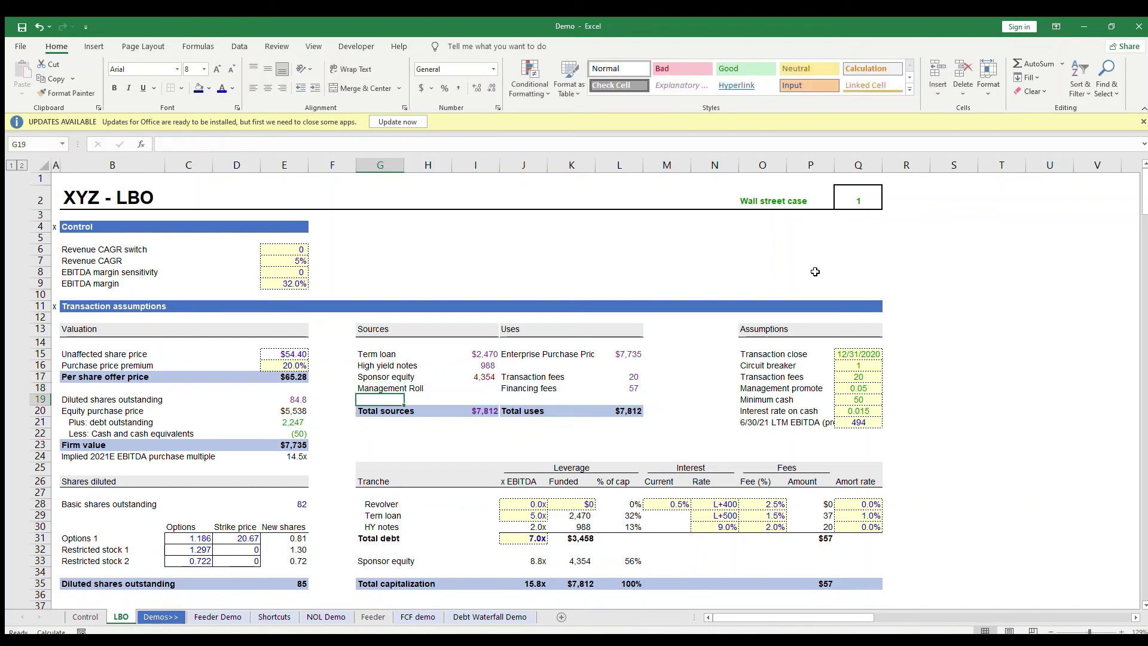
Test a 300 rollover in I18, confirm sponsor equity drops to 4,054, then delete it
key(Up)
key(Right)
key(Right)
text(300)
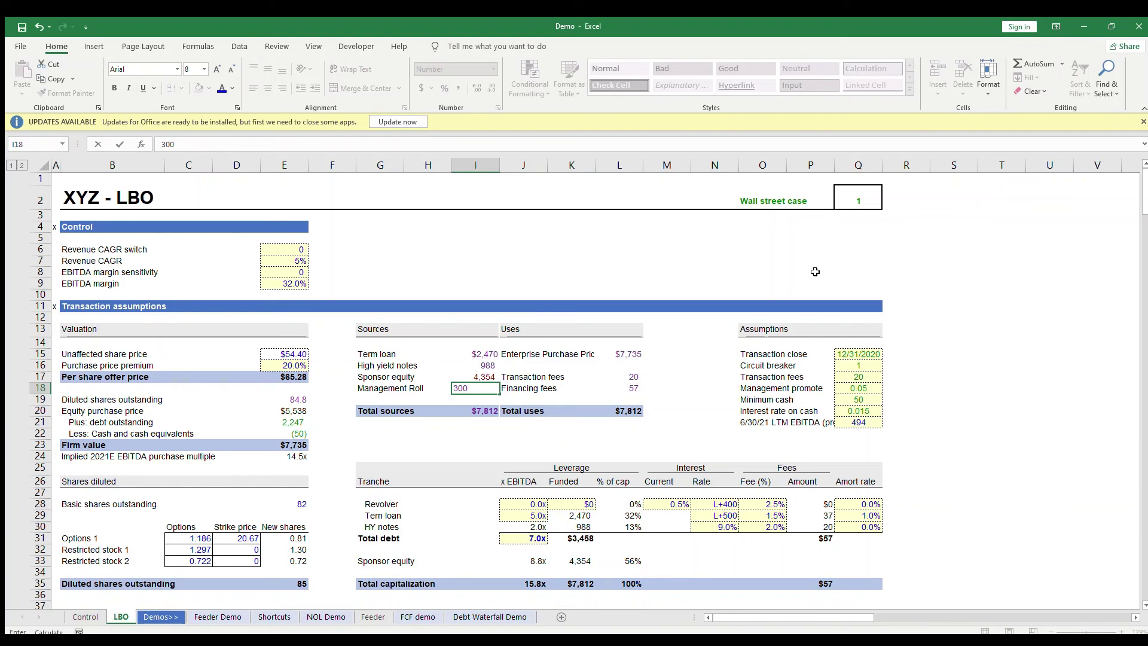
key(Return)
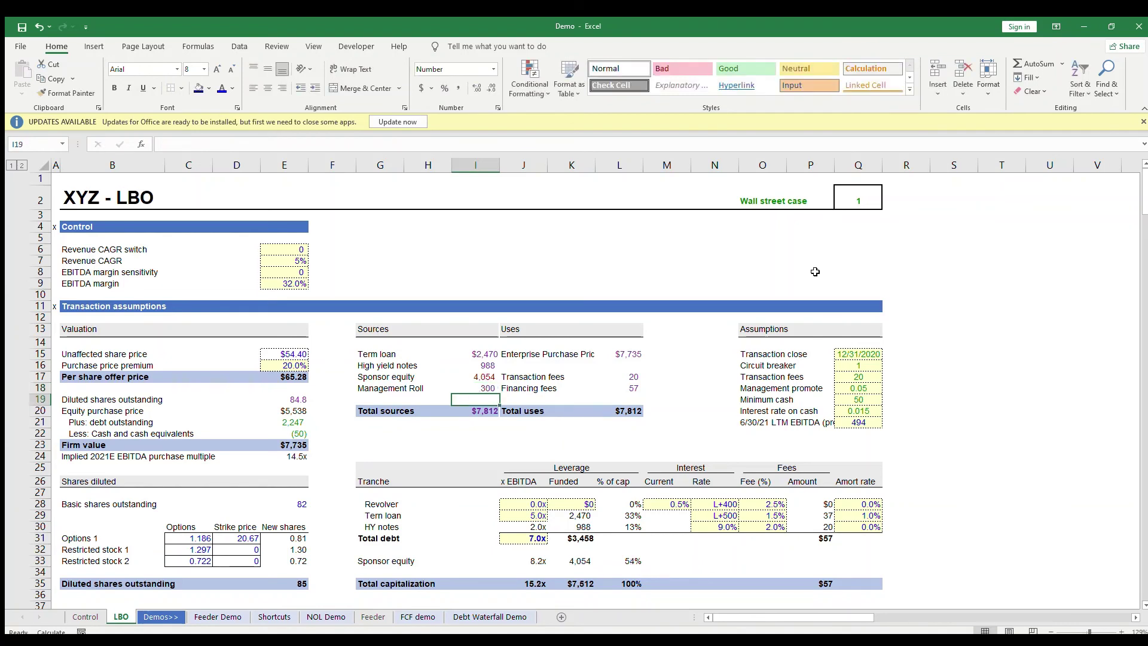
key(Up)
key(Up)
key(F2)
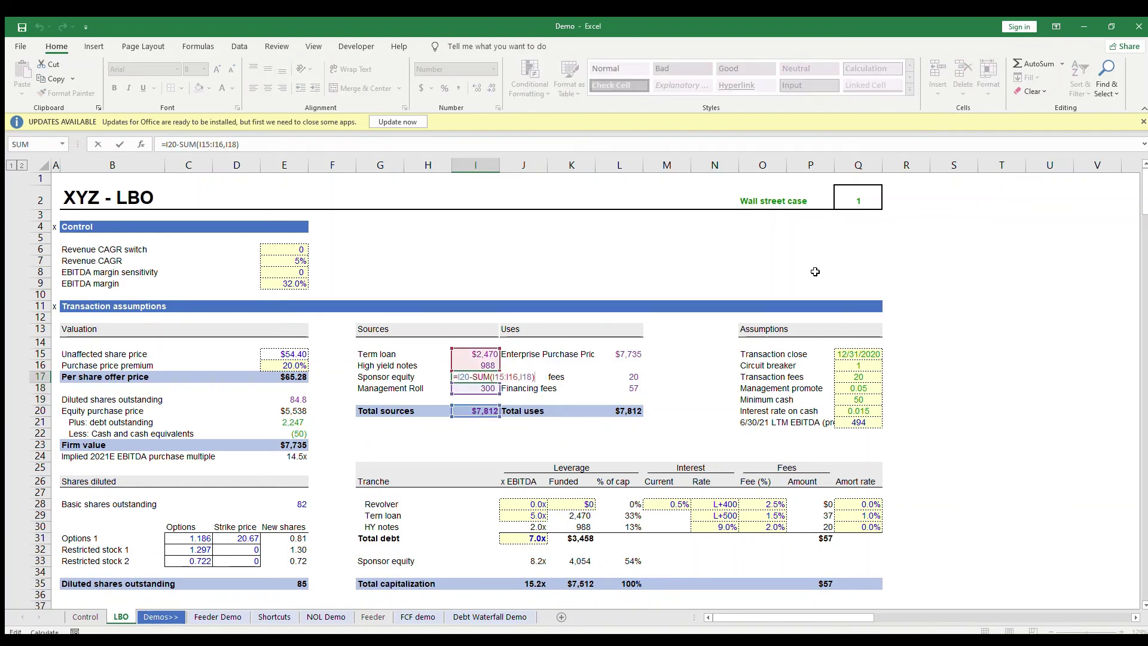
key(Escape)
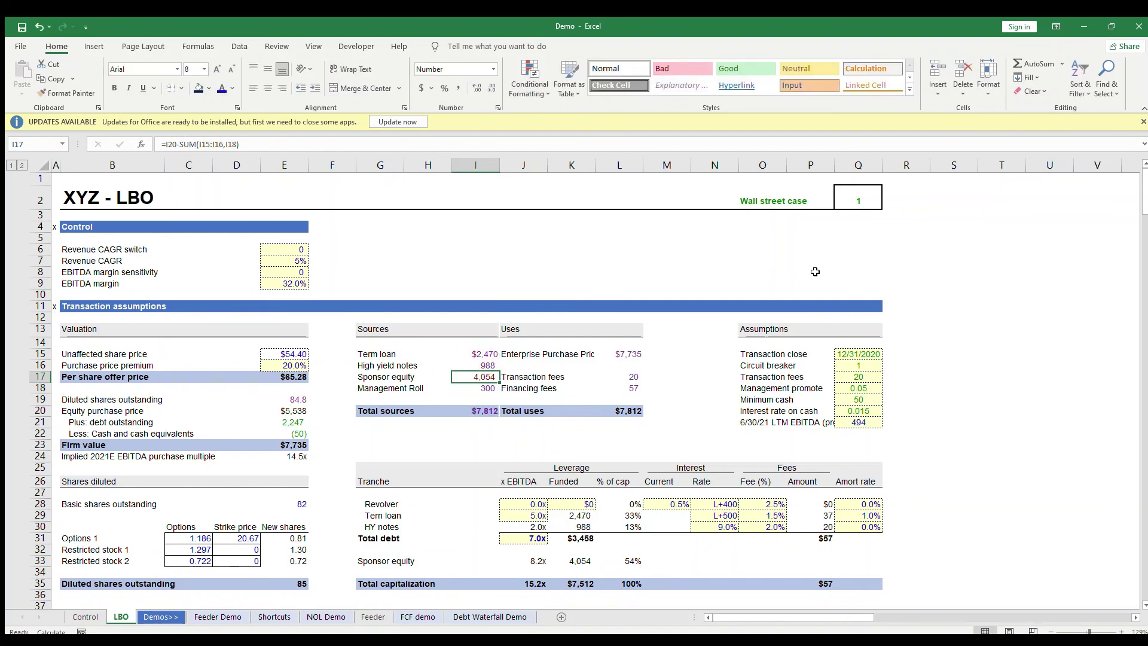
key(Down)
key(Delete)
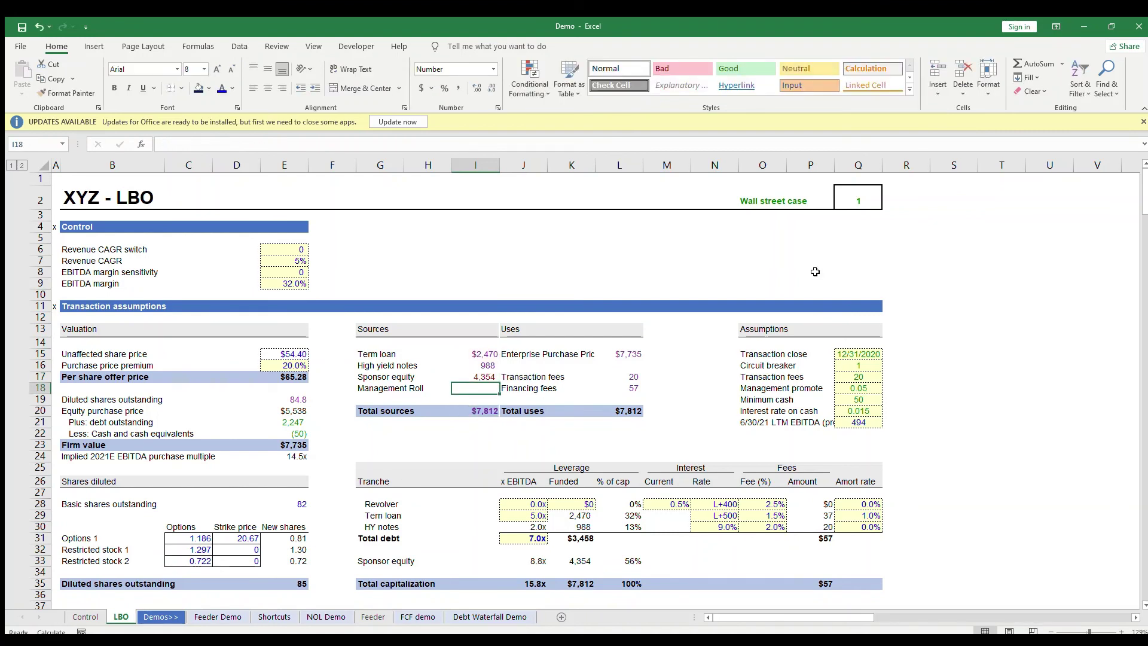